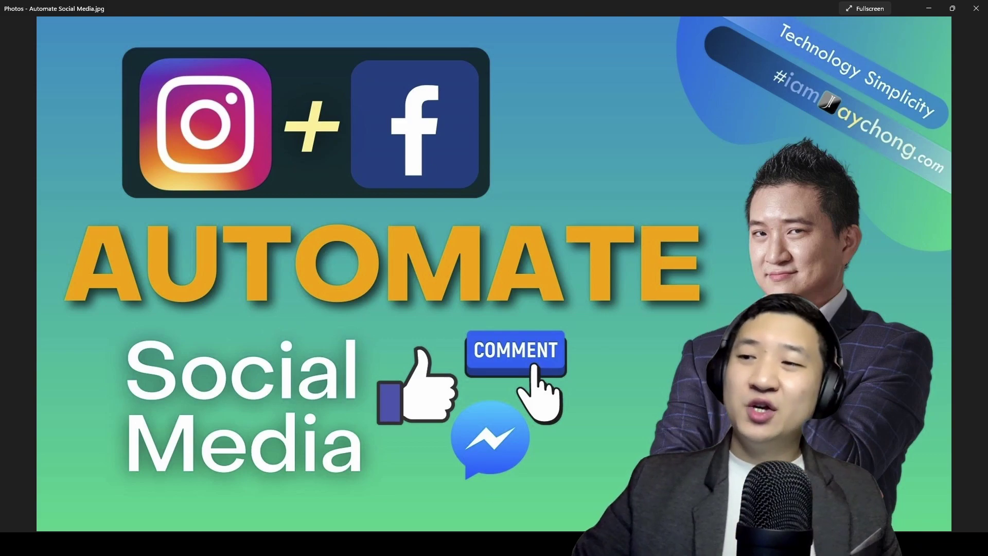
Step: Close the image viewer, open chat.jagole.sg in the browser and log in to the dashboard
key("alt+F4")
key("ctrl+l")
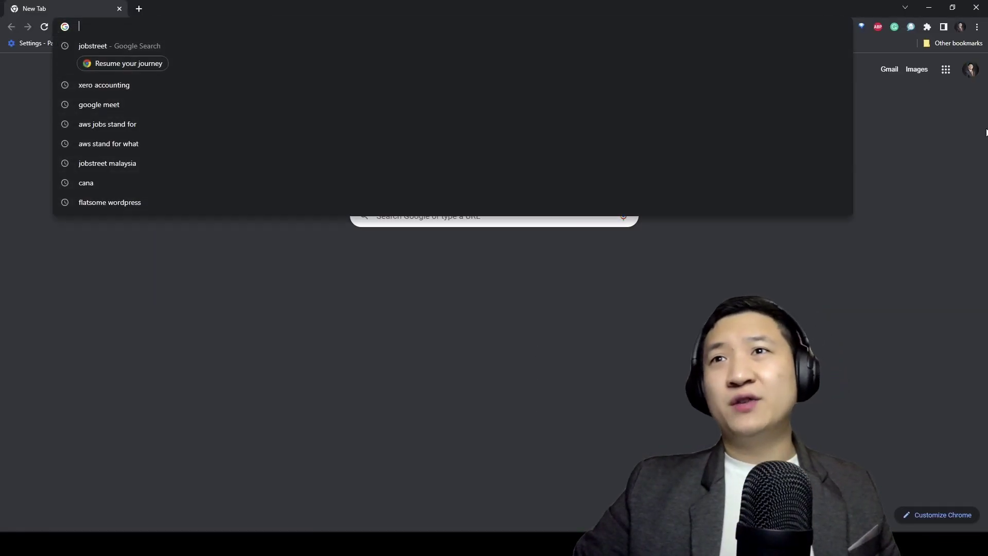
type("chat.jagole.sg")
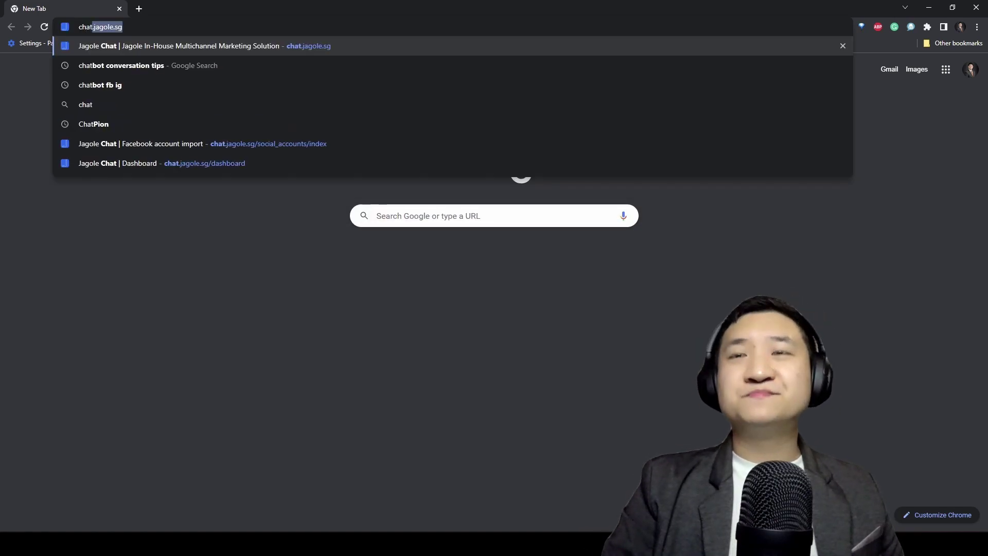
key("Return")
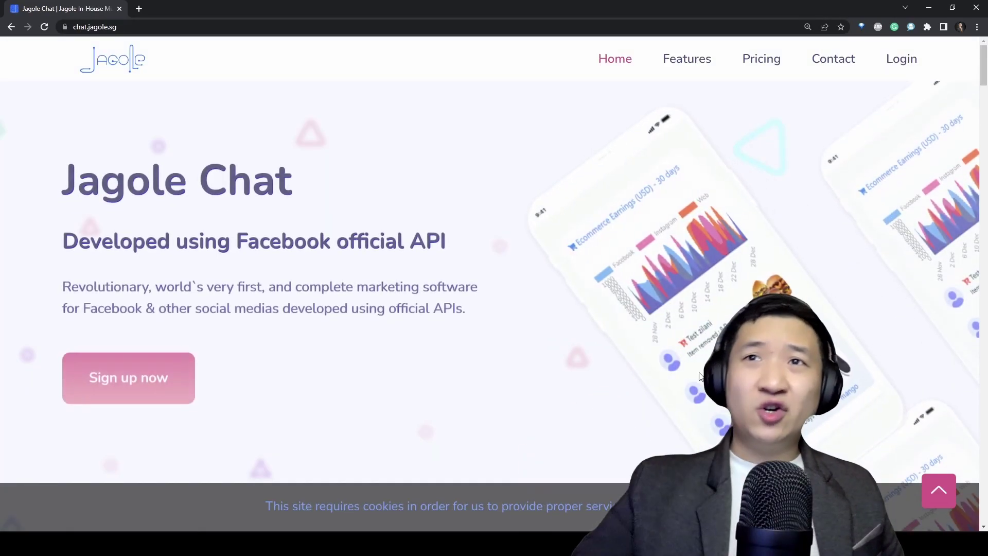
key("ctrl+plus")
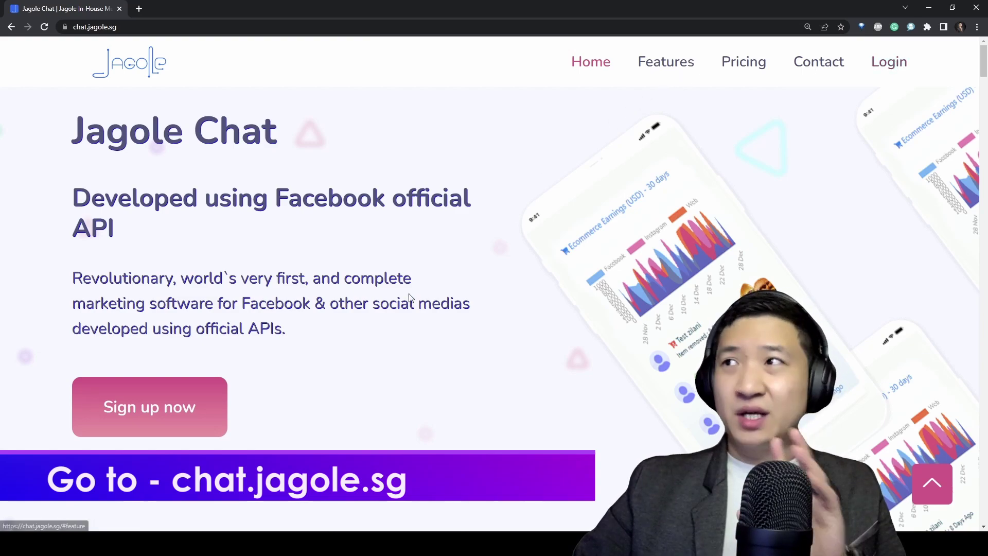
left_click(881, 63)
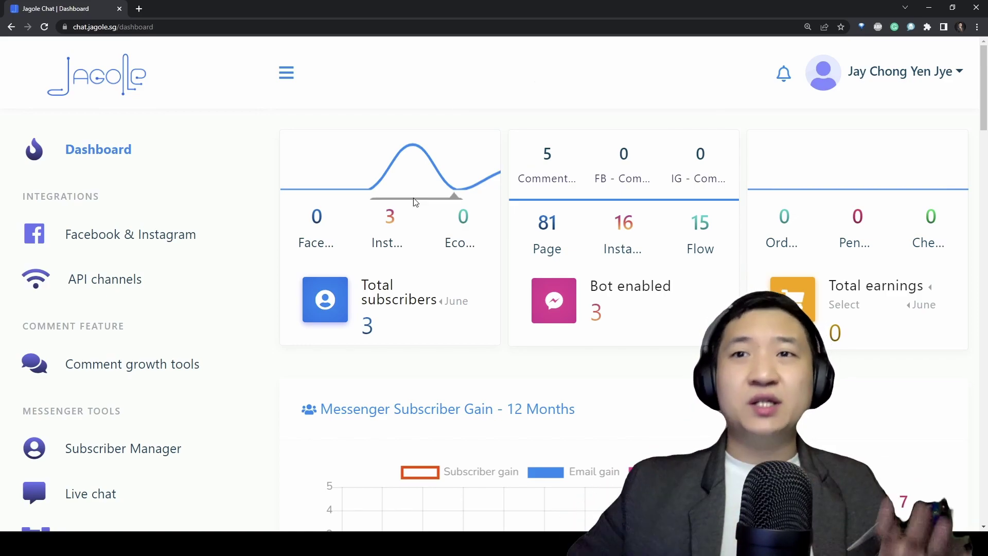
Step: Start the Facebook login from the Facebook & Instagram integration and choose to edit the previous JagoleChat link settings
left_click(151, 234)
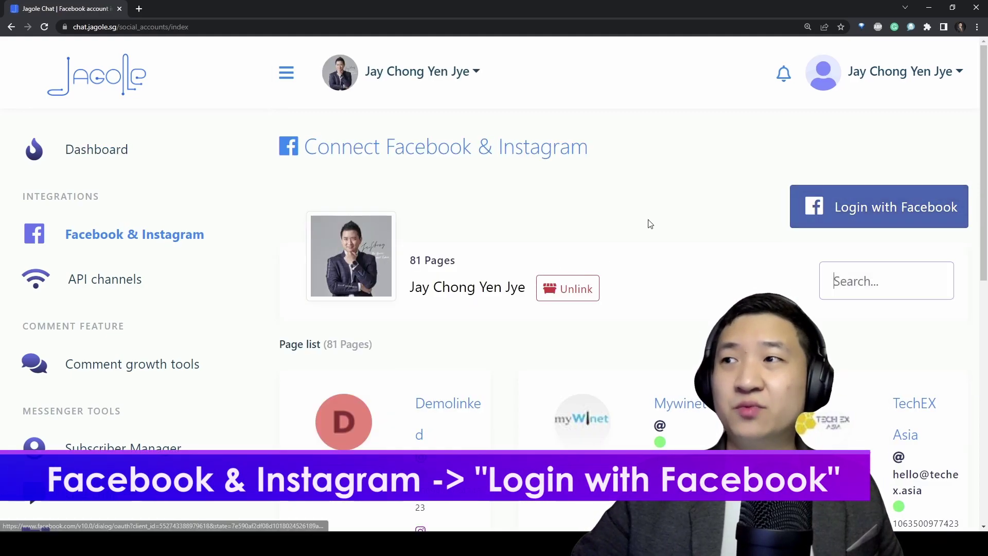
left_click(866, 216)
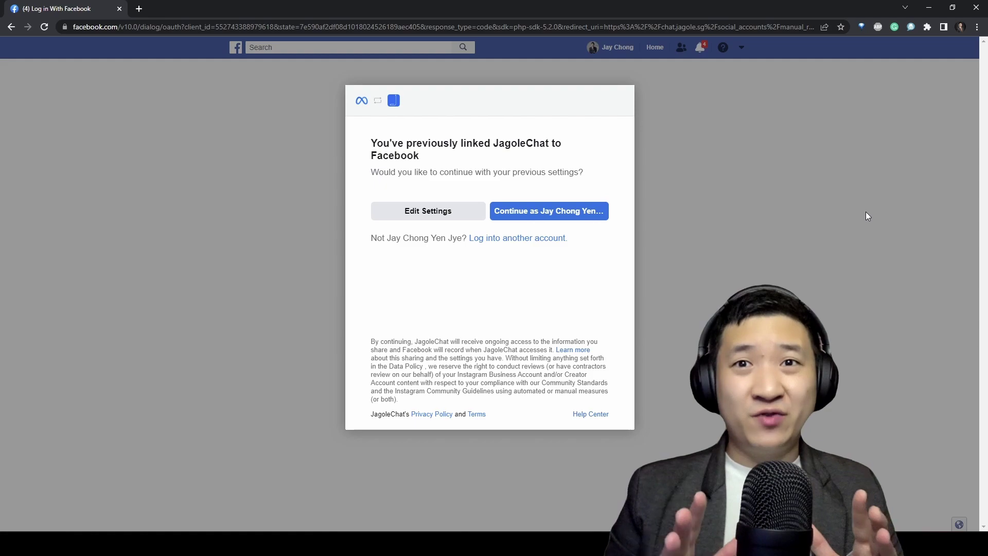
left_click(428, 210)
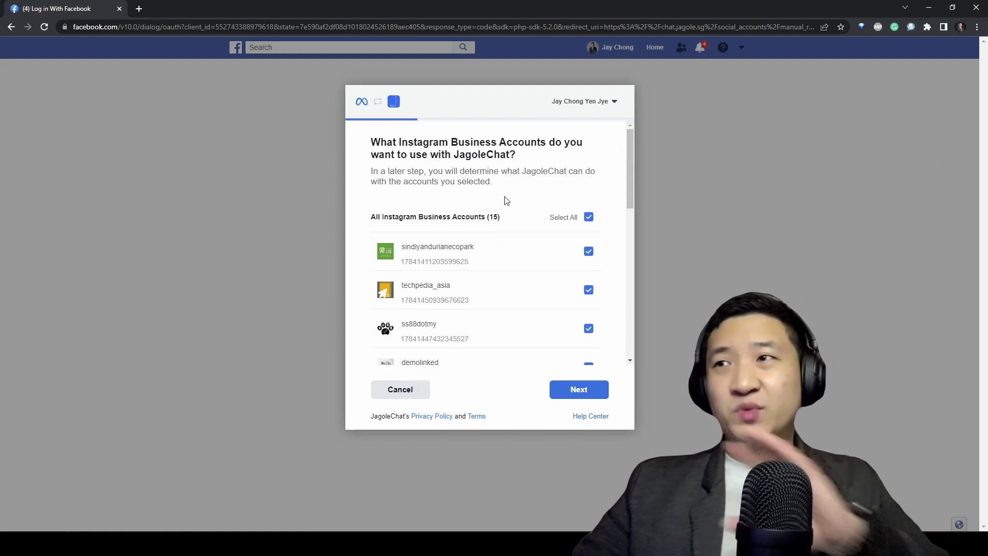
Step: Keep all Instagram Business Accounts and all Facebook Pages selected for use with JagoleChat
left_click_drag(429, 143, 556, 161)
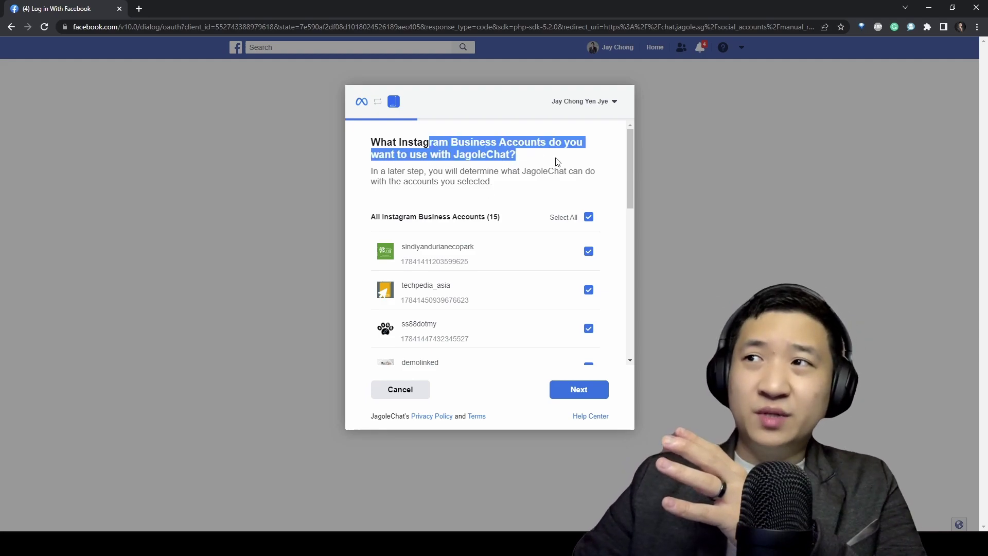
left_click(588, 218)
left_click(589, 217)
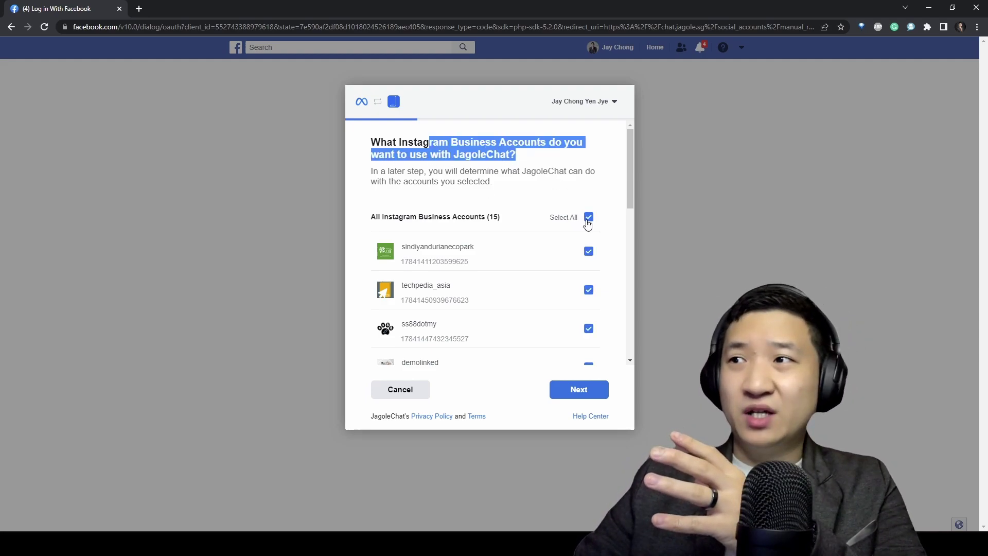
left_click(596, 400)
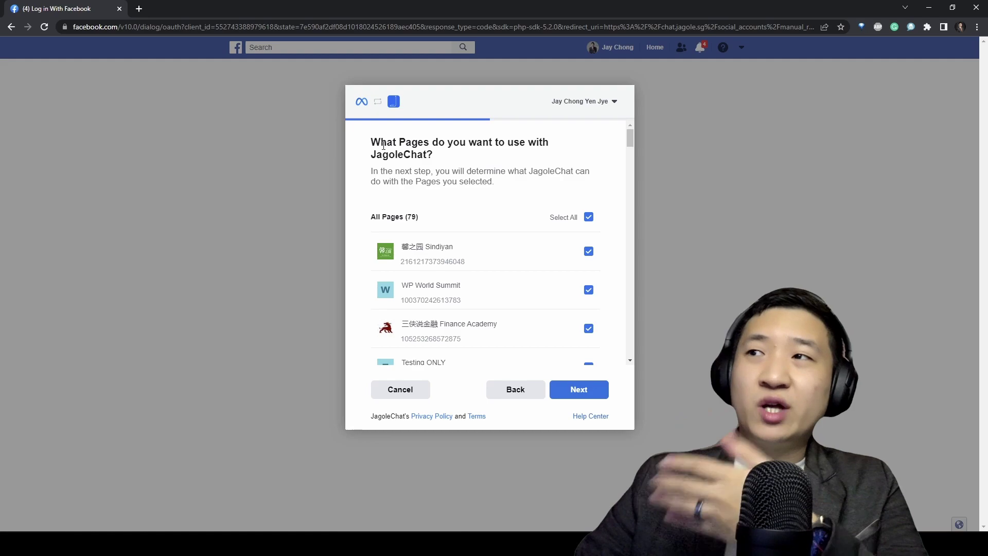
left_click(528, 193)
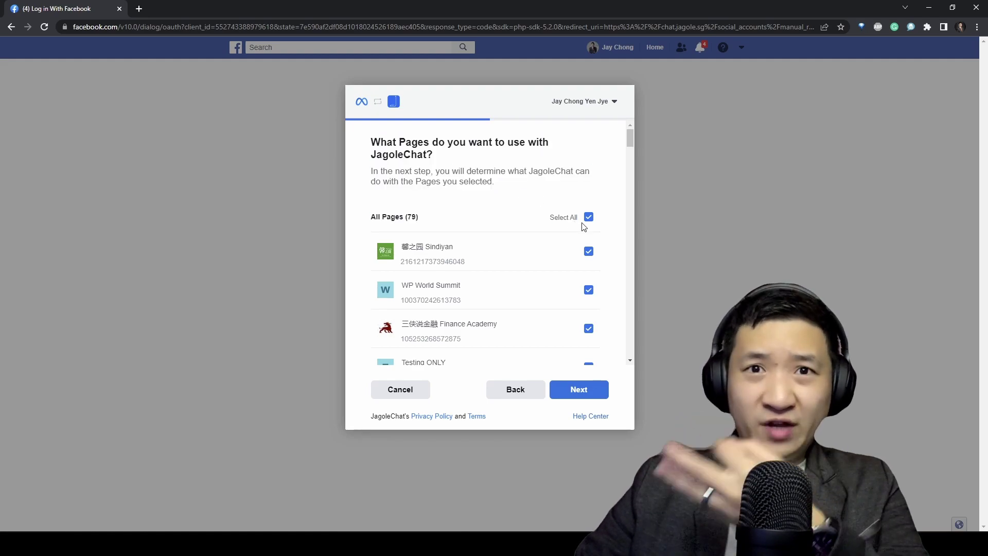
left_click(589, 392)
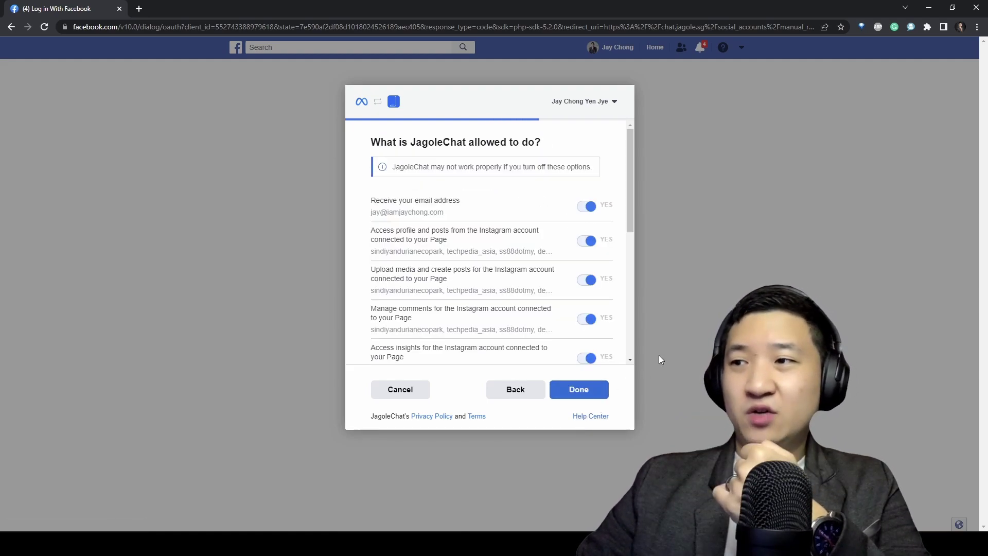
Step: Review the permissions requested by JagoleChat and submit them with every option left enabled
left_click_drag(632, 187, 641, 329)
right_click(649, 332)
left_click(520, 338)
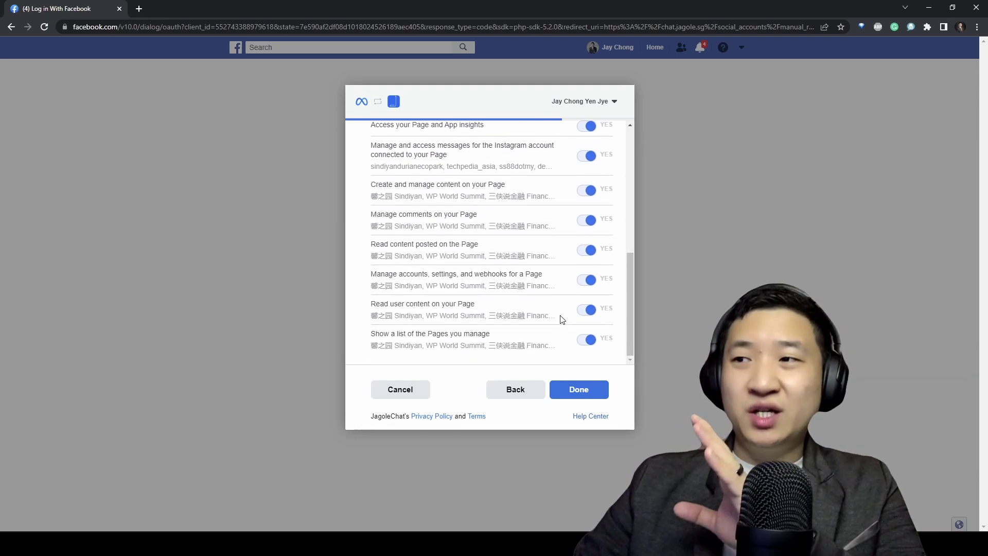
scroll(541, 273, "up", 10)
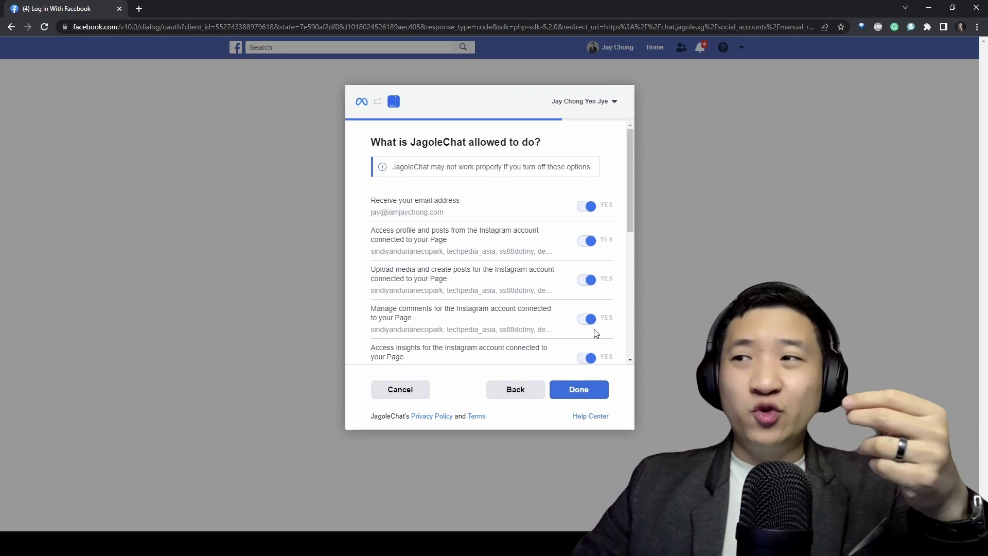
key("ctrl+plus")
left_click(598, 408)
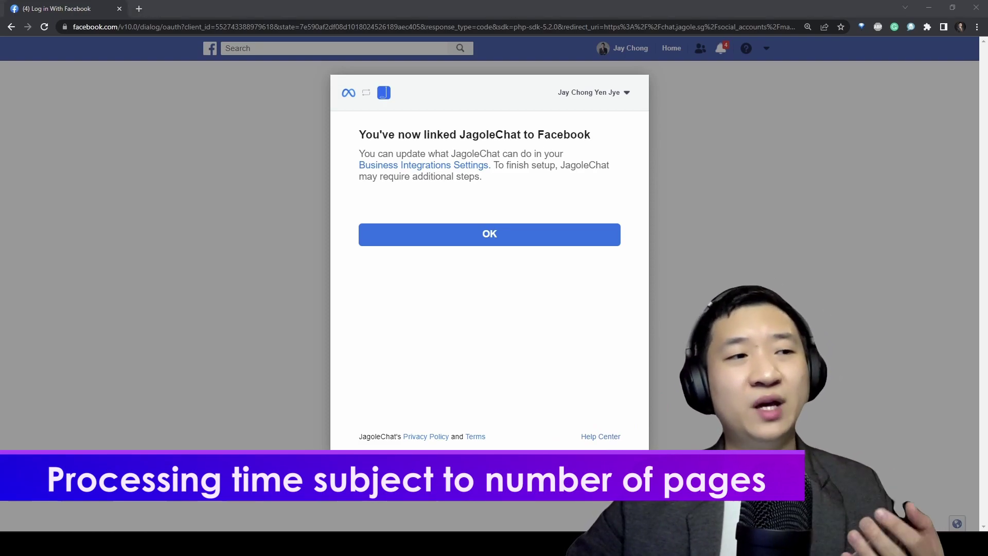
Step: Acknowledge the JagoleChat link to Facebook and return to the account import page
left_click(562, 76)
left_click(528, 100)
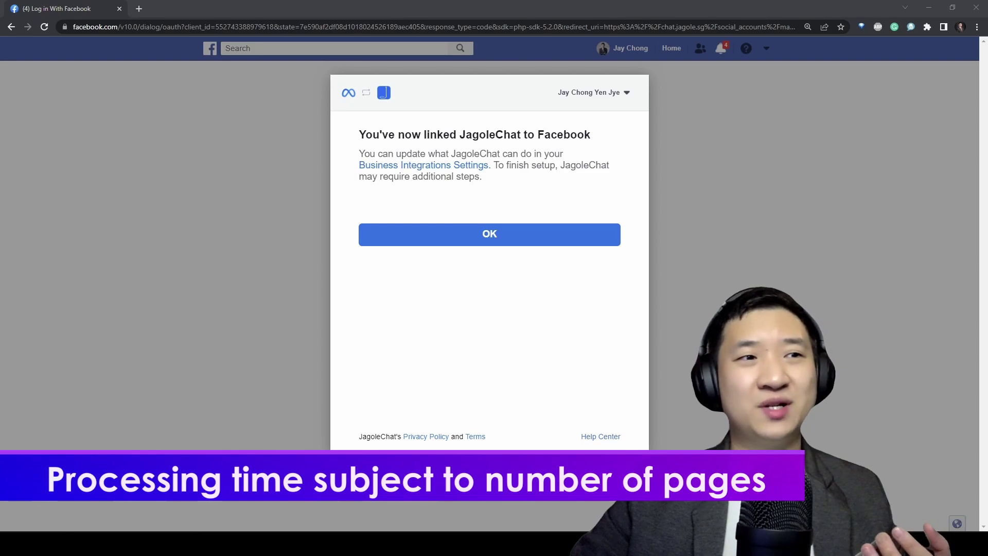
left_click(563, 206)
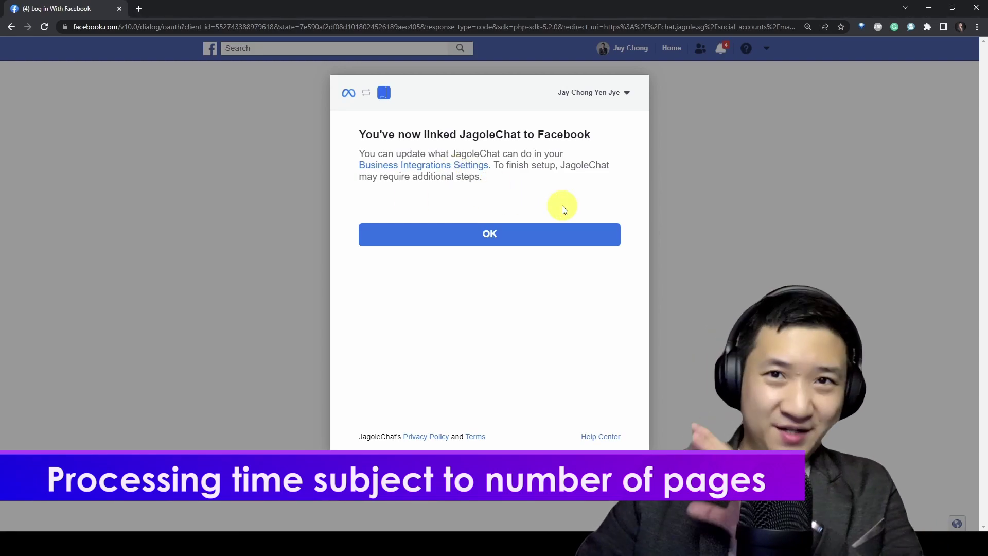
left_click(534, 231)
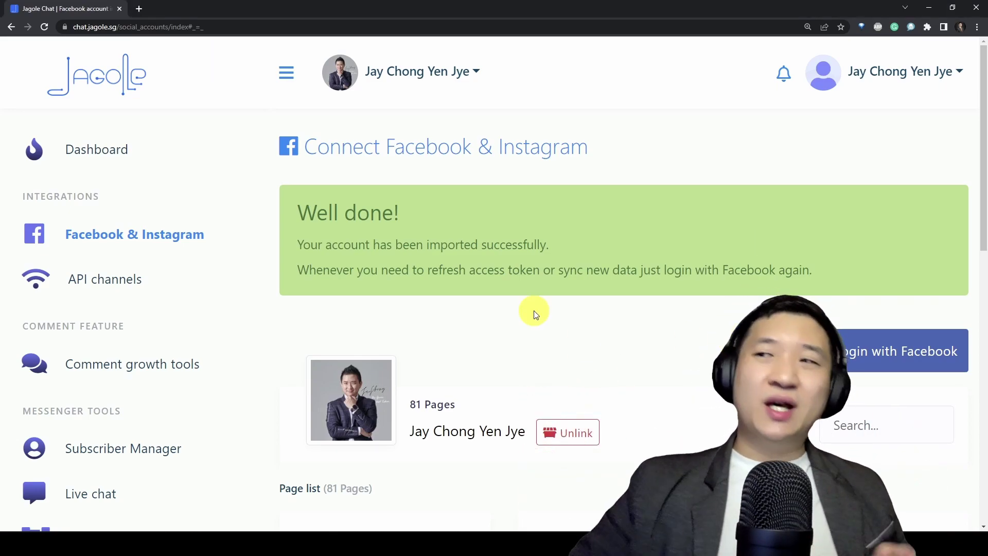
left_click_drag(352, 242, 618, 256)
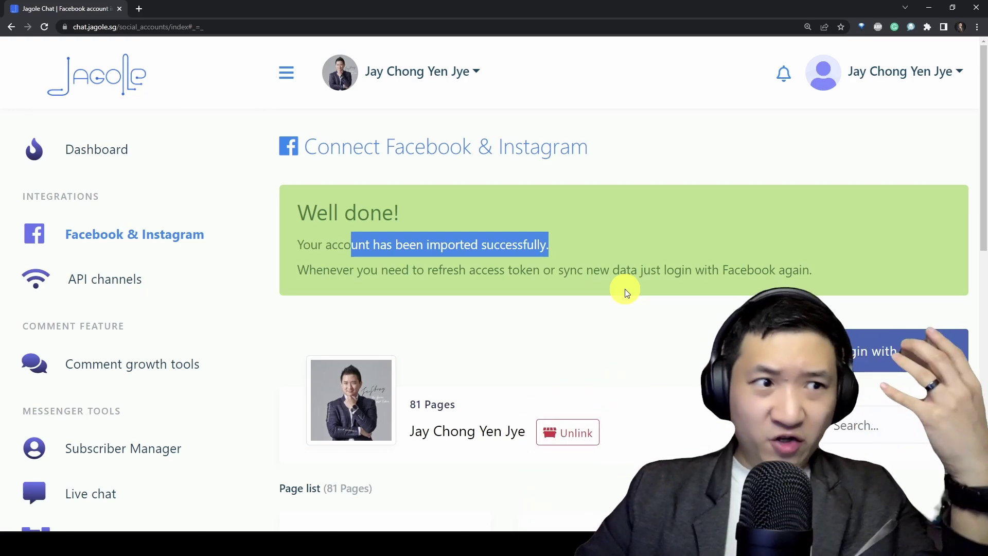
left_click(644, 300)
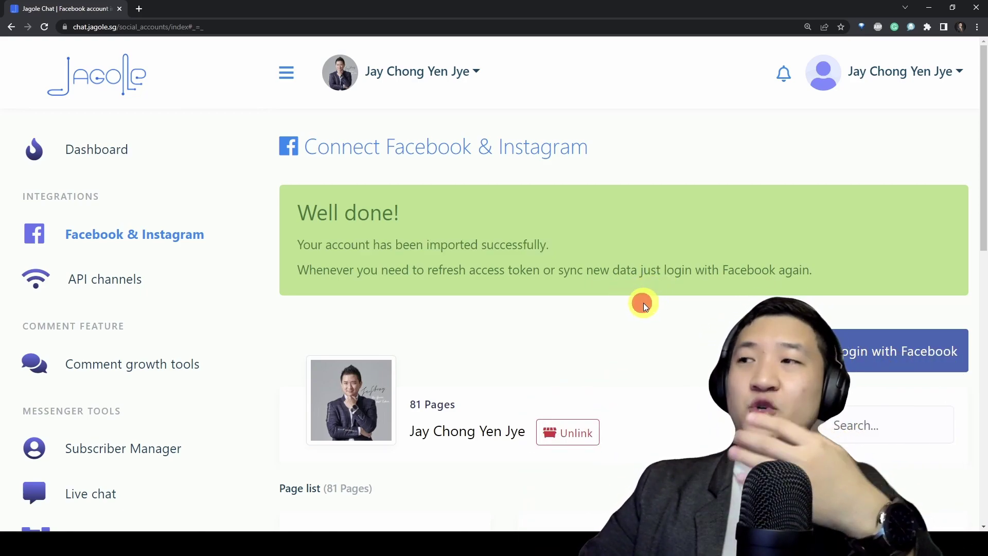
mouse_move(904, 360)
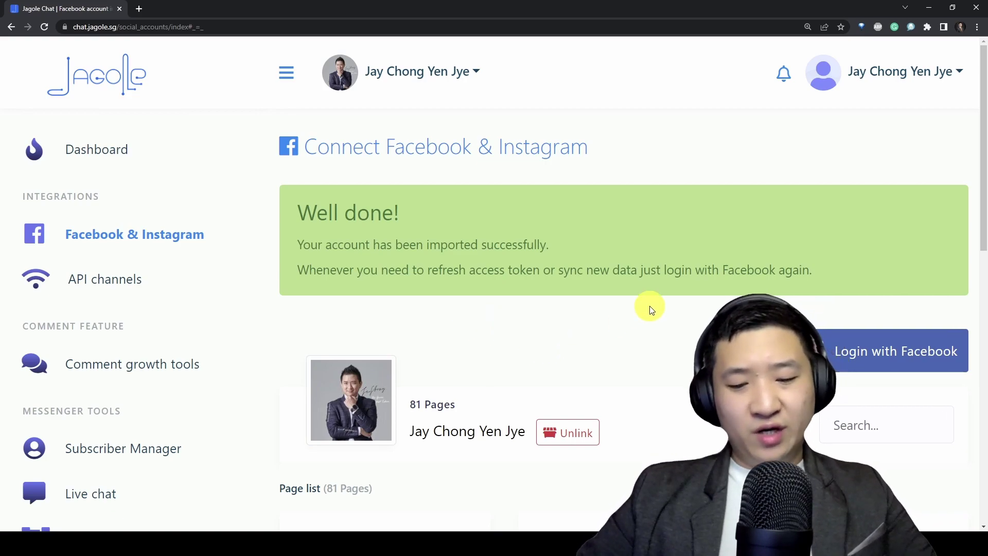
Step: Search the imported page list for "tech" and examine the bot connection controls on the TechPedia and Technology Simplicity cards
key("ctrl+minus")
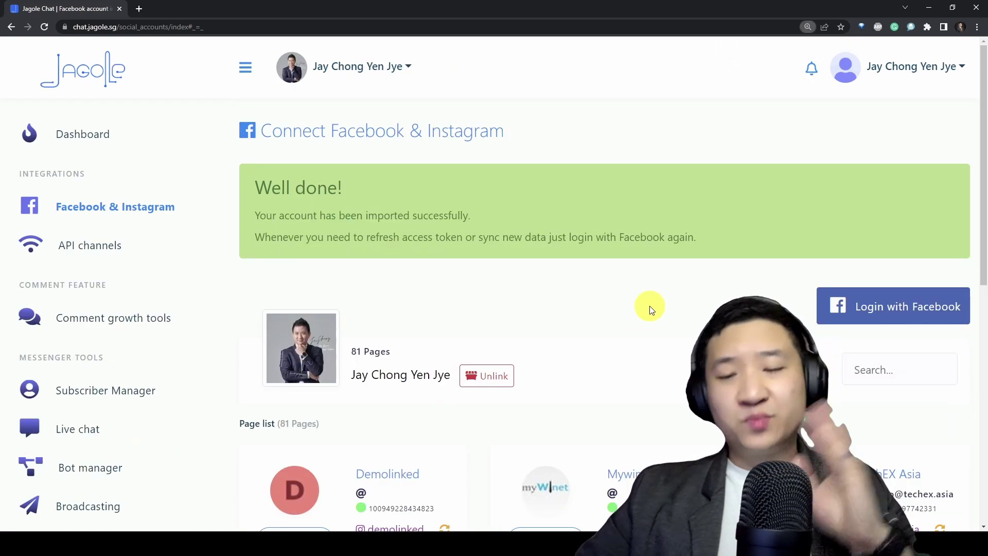
scroll(619, 306, "down", 2)
left_click(894, 292)
type("tech")
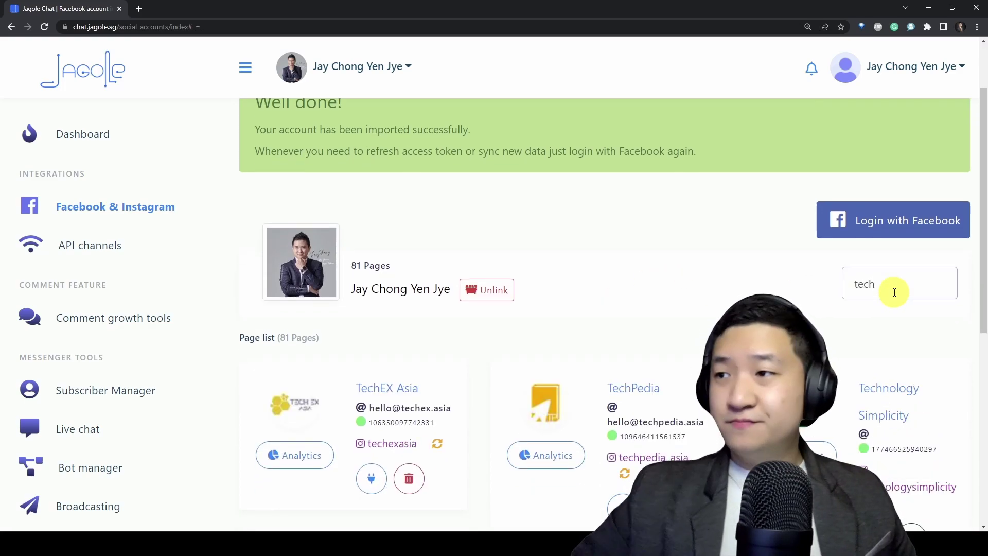
scroll(657, 214, "down", 2)
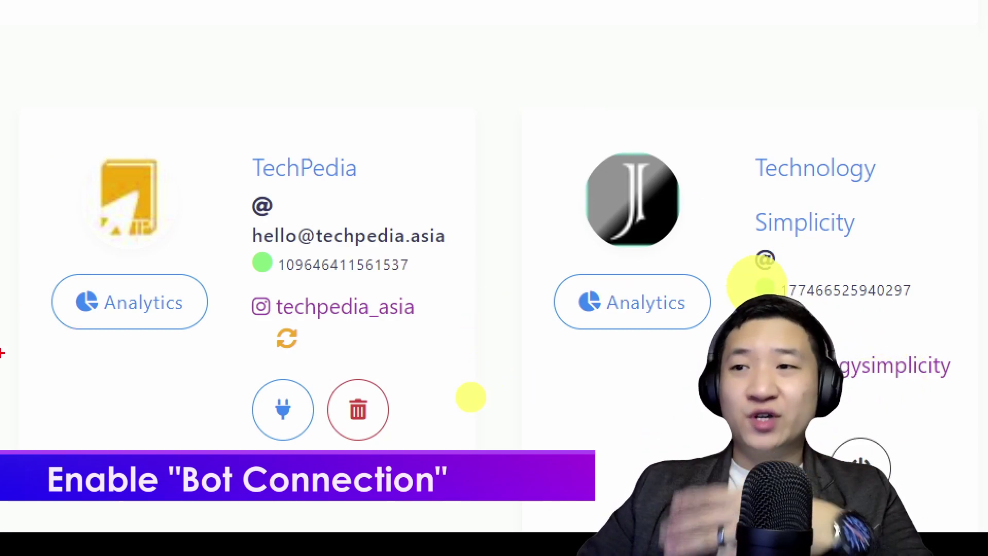
mouse_move(311, 354)
left_mouse_down()
mouse_move(287, 502)
mouse_move(298, 363)
left_mouse_up()
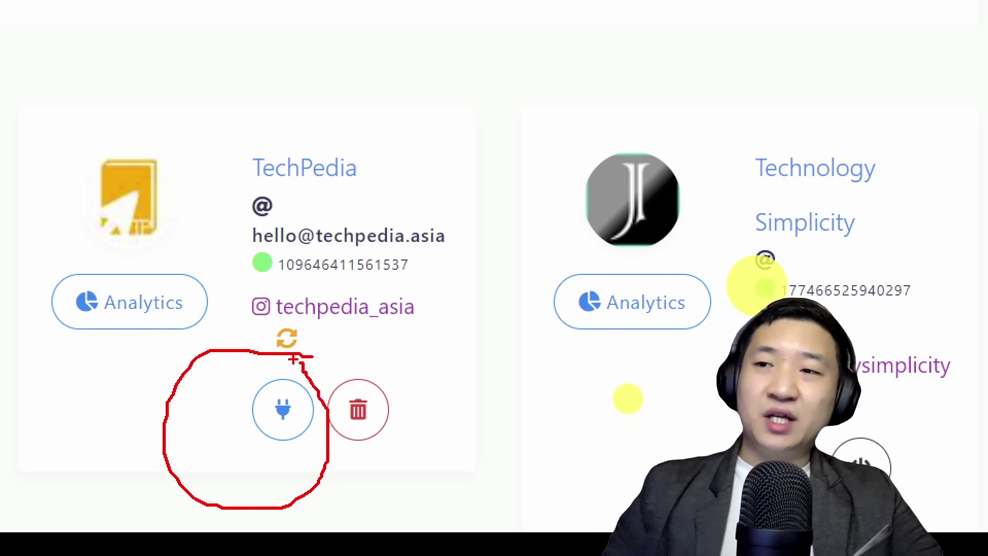
key("Escape")
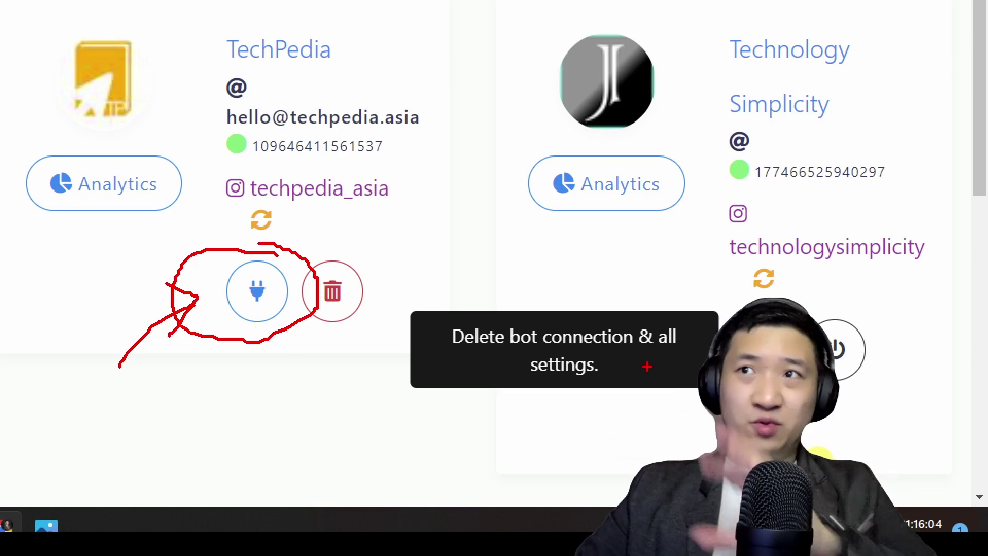
key("Escape")
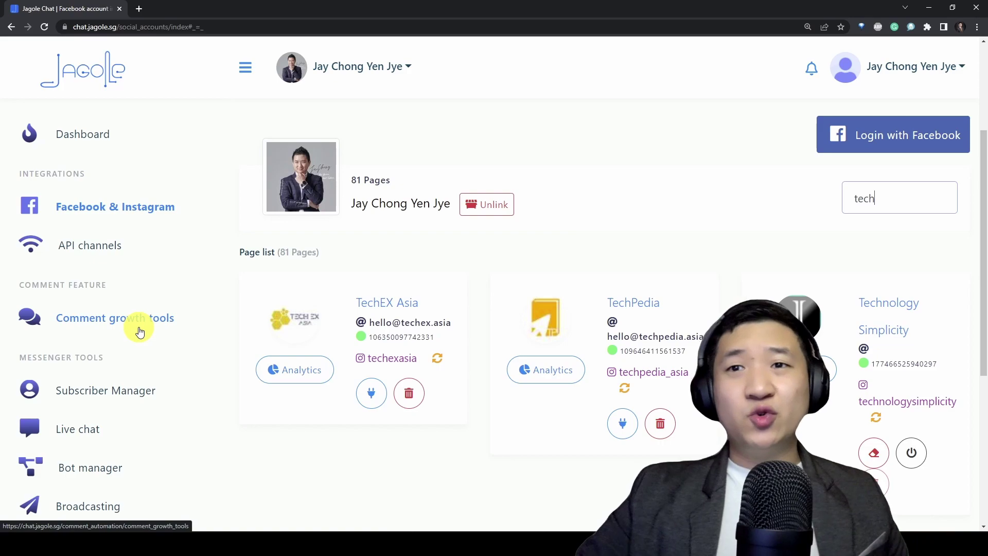
Step: Open the auto reply template manager from the Facebook comment growth tools
key("ctrl+1")
left_click_drag(216, 310, 225, 343)
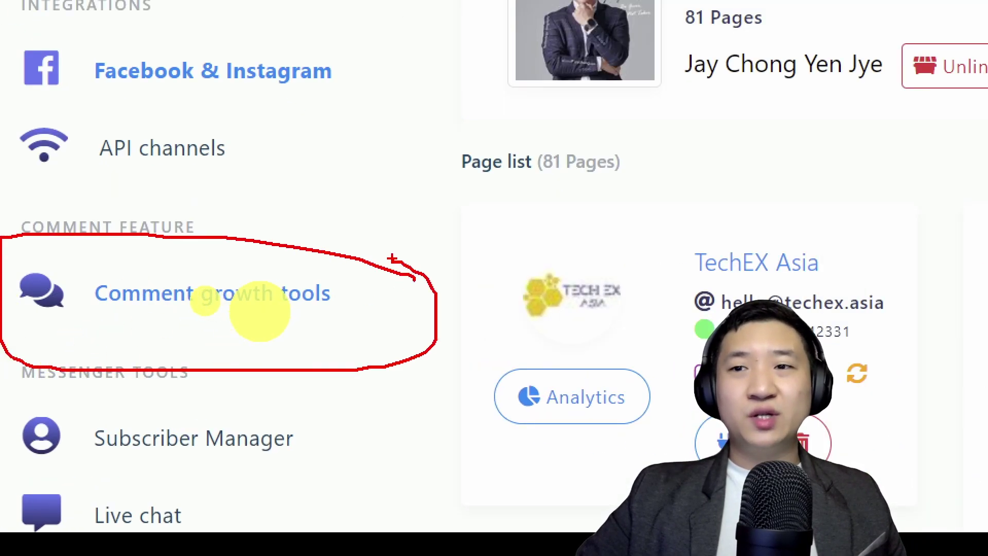
key("Escape")
left_click(271, 298)
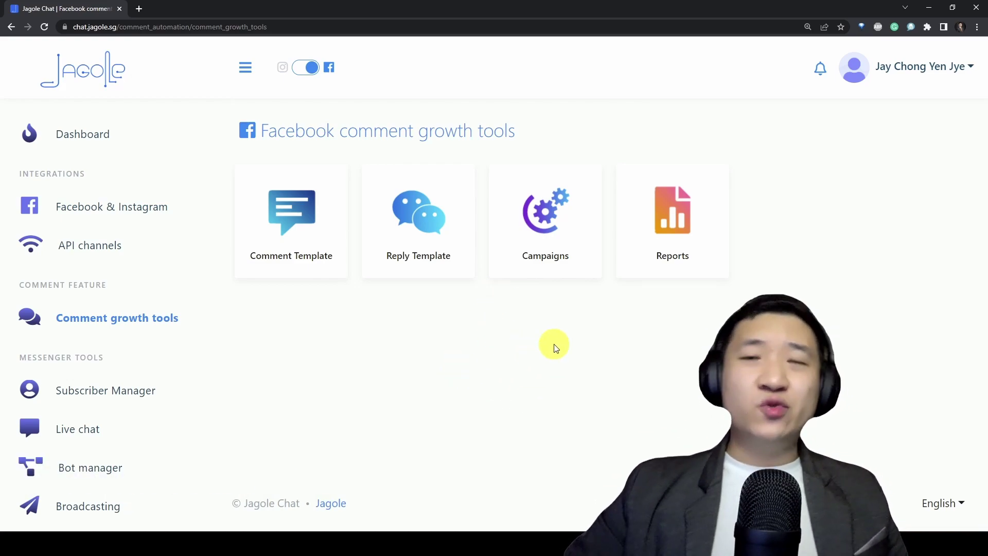
left_click(418, 220)
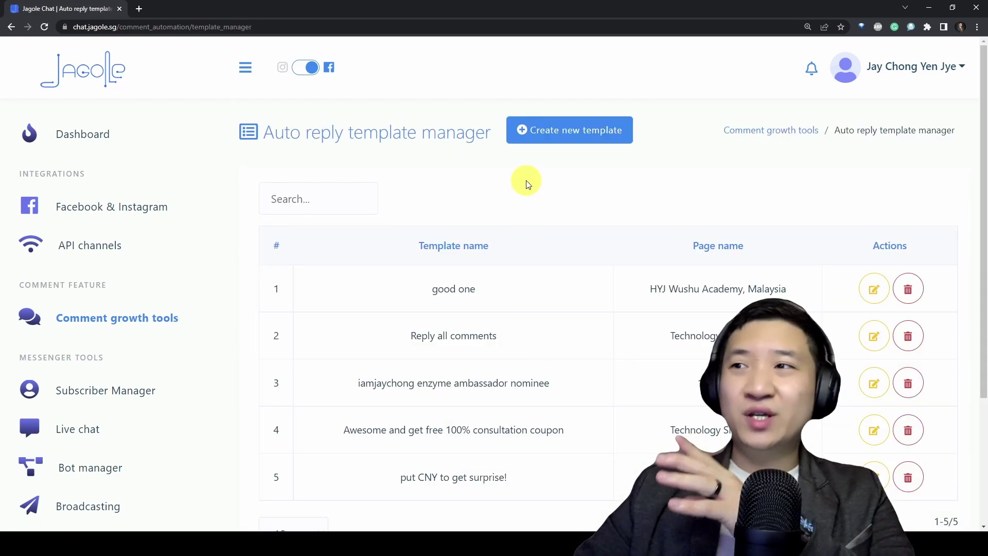
Step: Start a new auto reply template and select Technology Simplicity as its page
left_click(555, 144)
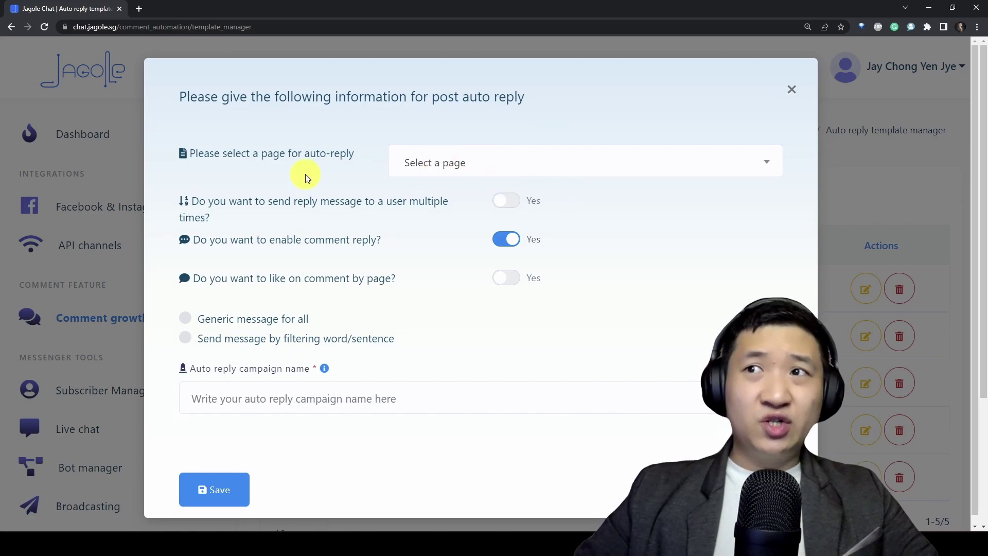
left_click(553, 178)
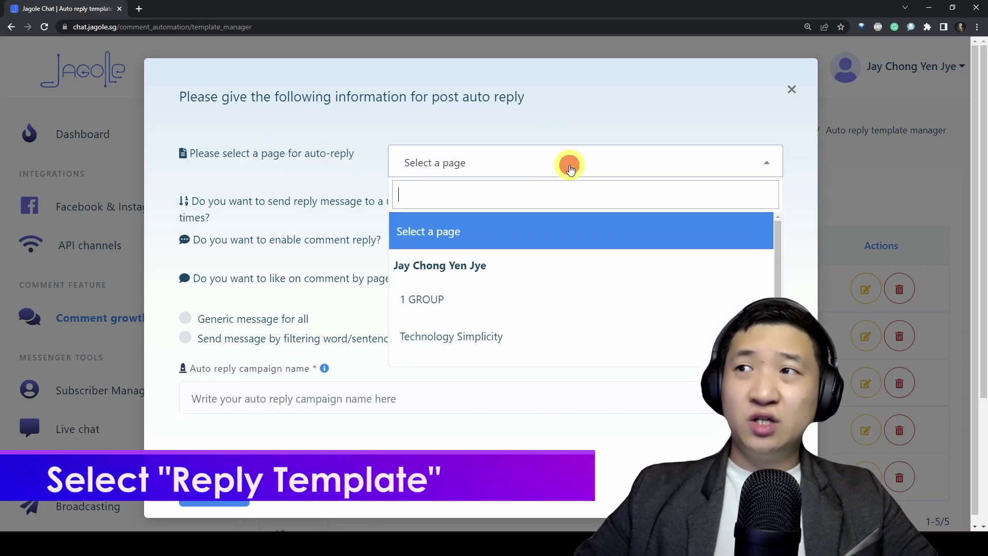
scroll(607, 334, "down", 1)
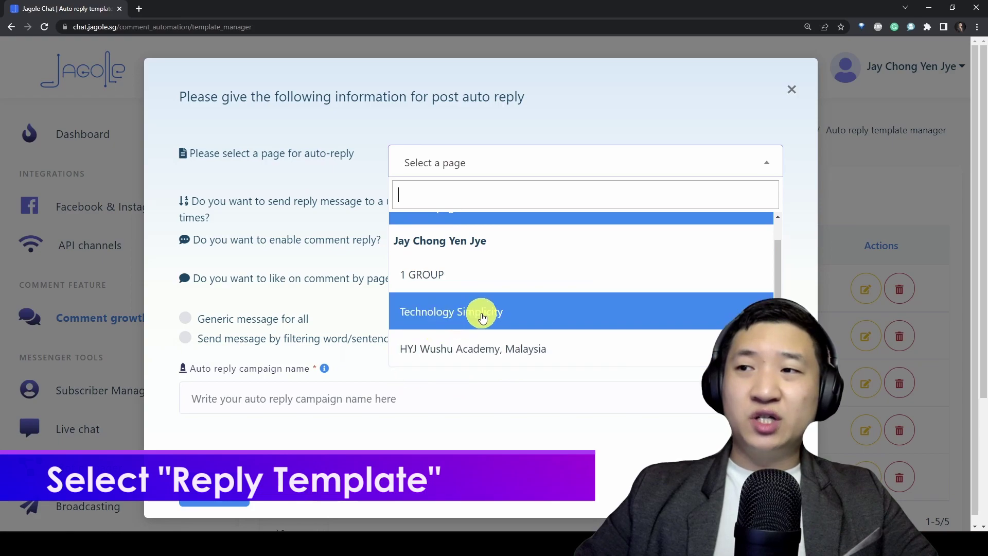
left_click(526, 312)
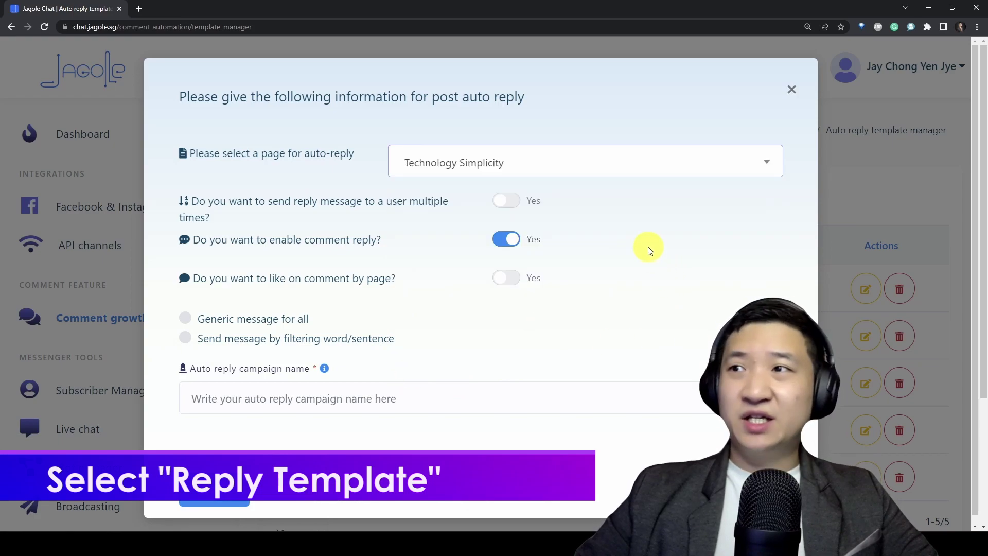
Step: Enable sending reply messages to a user multiple times and liking comments by the page
left_click_drag(243, 201, 376, 219)
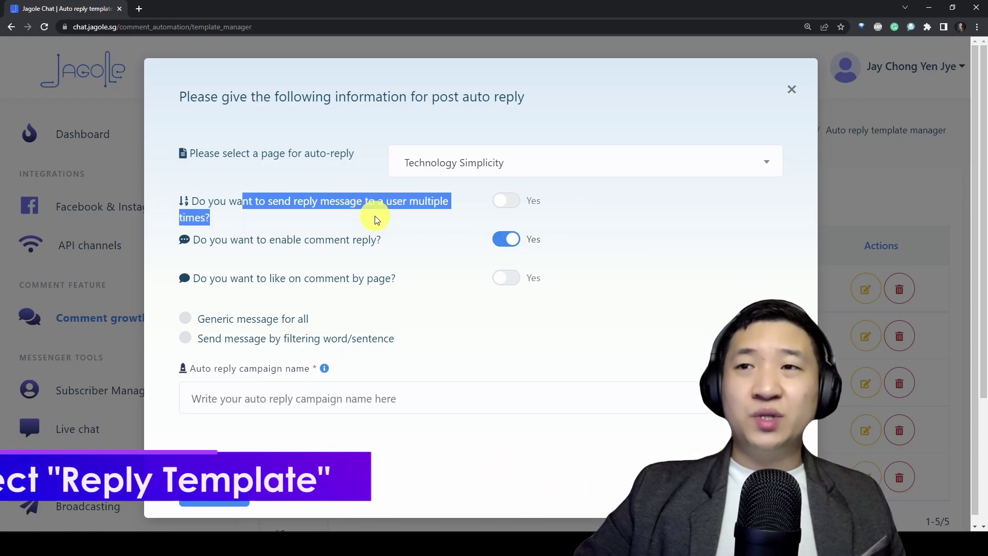
left_click(500, 206)
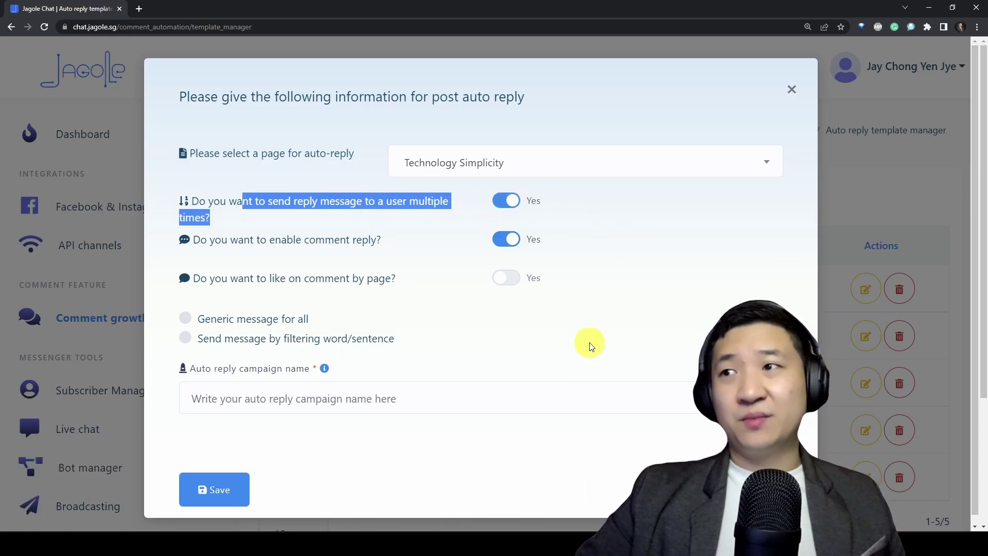
left_click(317, 245)
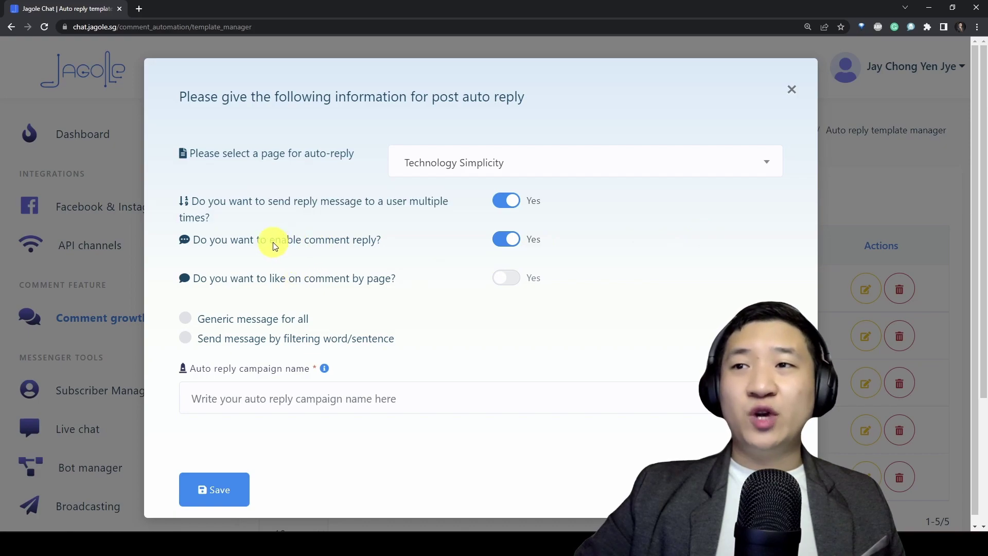
left_click_drag(275, 240, 412, 250)
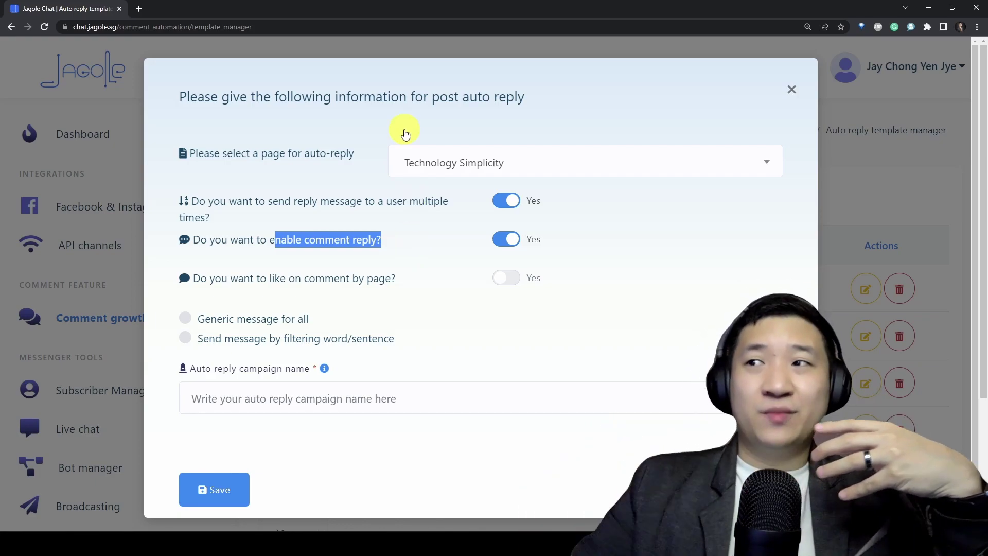
left_click_drag(228, 277, 380, 278)
left_click(504, 276)
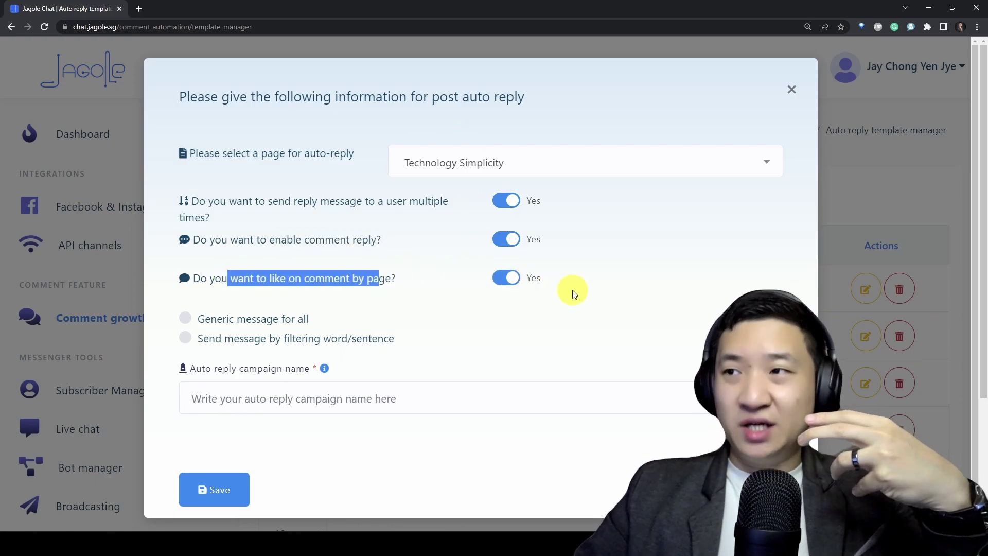
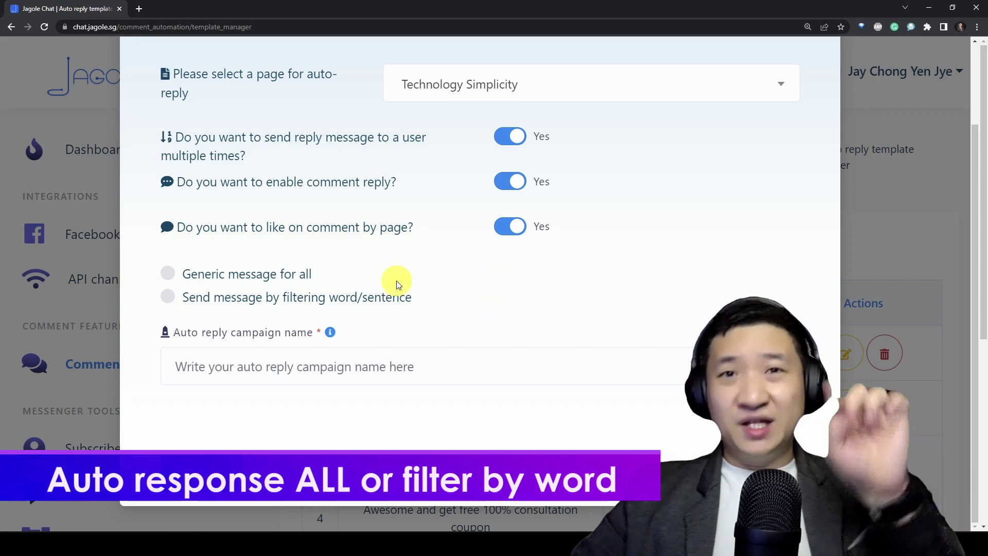
Step: Set the auto reply to send messages by filtering word/sentence and to reply if any match occurs with the filter word
left_click(168, 297)
scroll(437, 341, "down", 3)
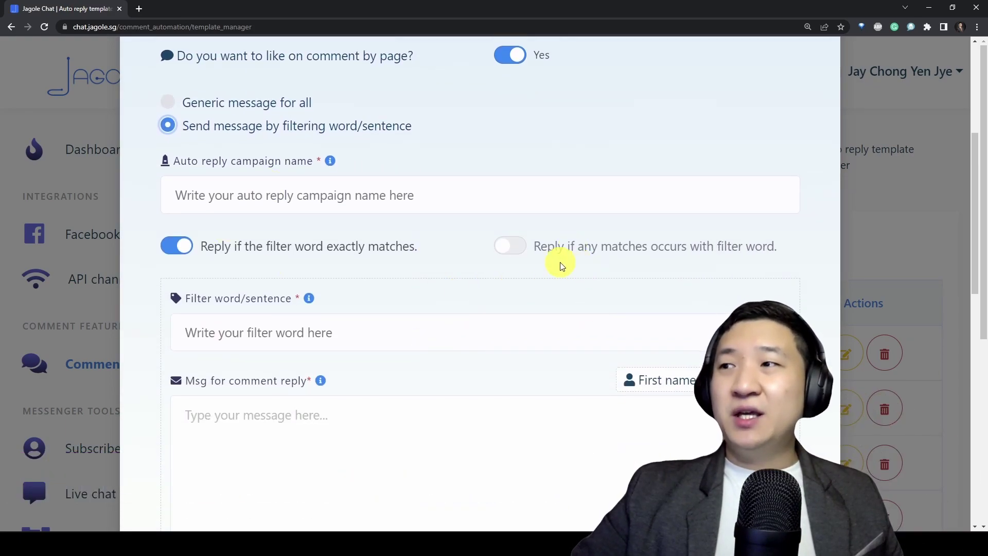
left_click(511, 245)
left_click(796, 251)
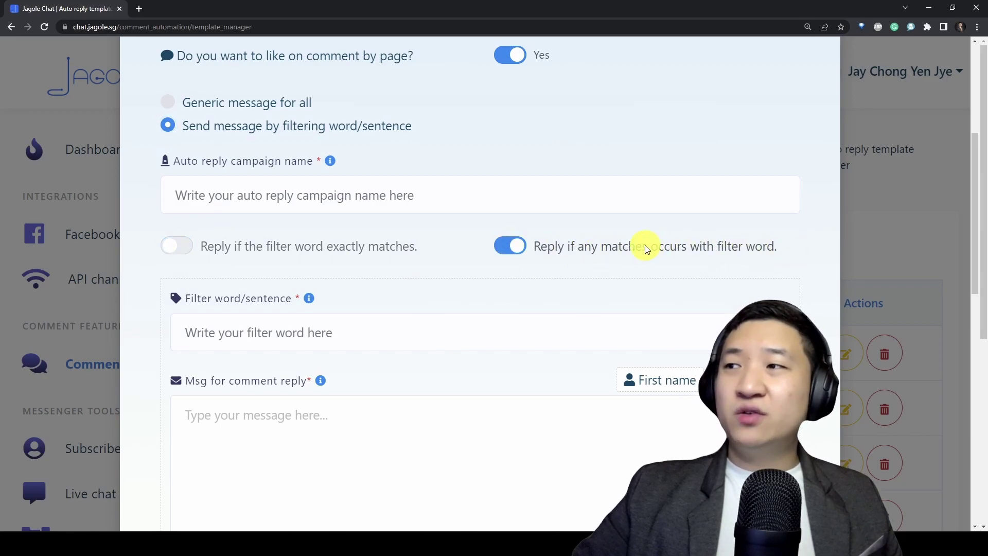
Step: Name the auto reply campaign "thank you and response" and check the field's help note
left_click(430, 200)
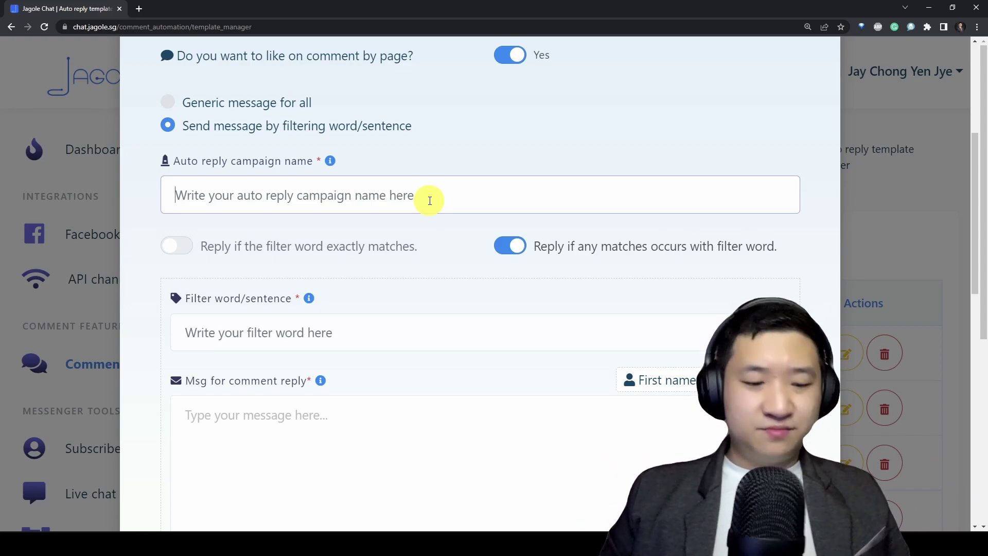
type("than")
type("ks")
key("BackSpace")
key("BackSpace")
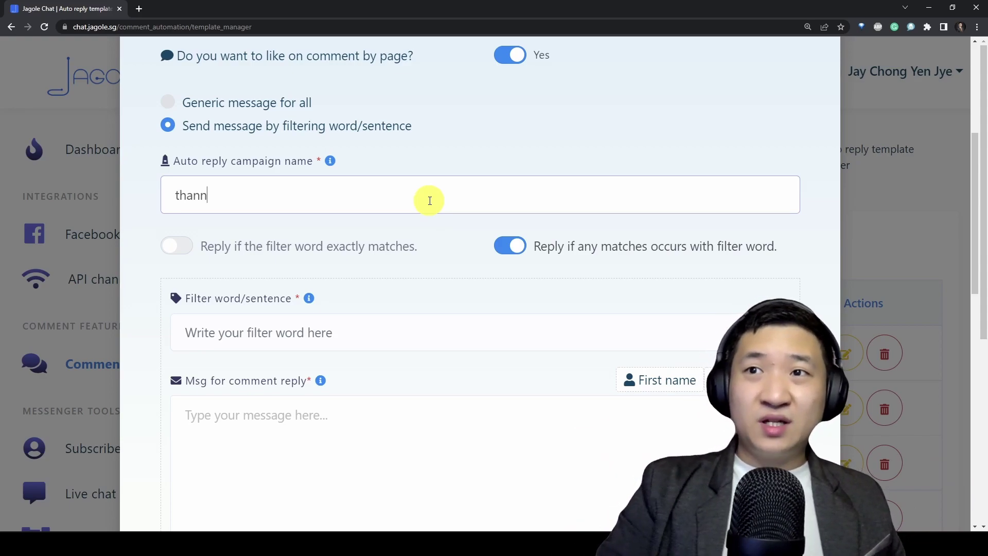
type("k you and response")
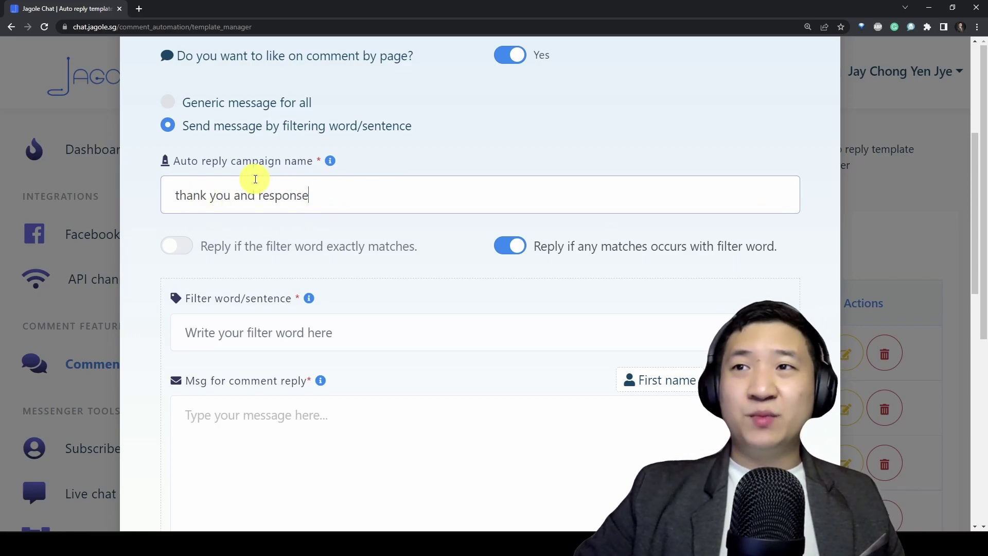
left_click(333, 164)
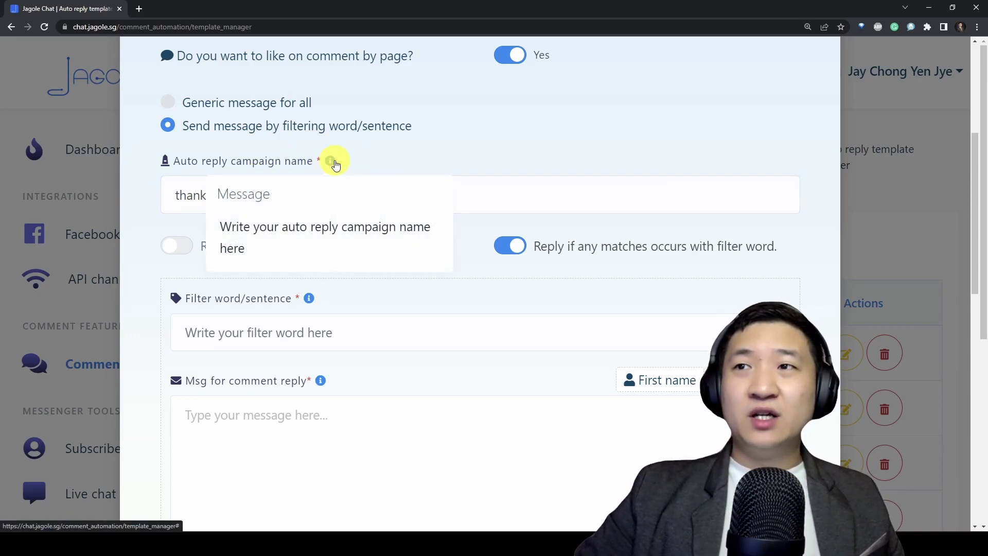
left_click(431, 170)
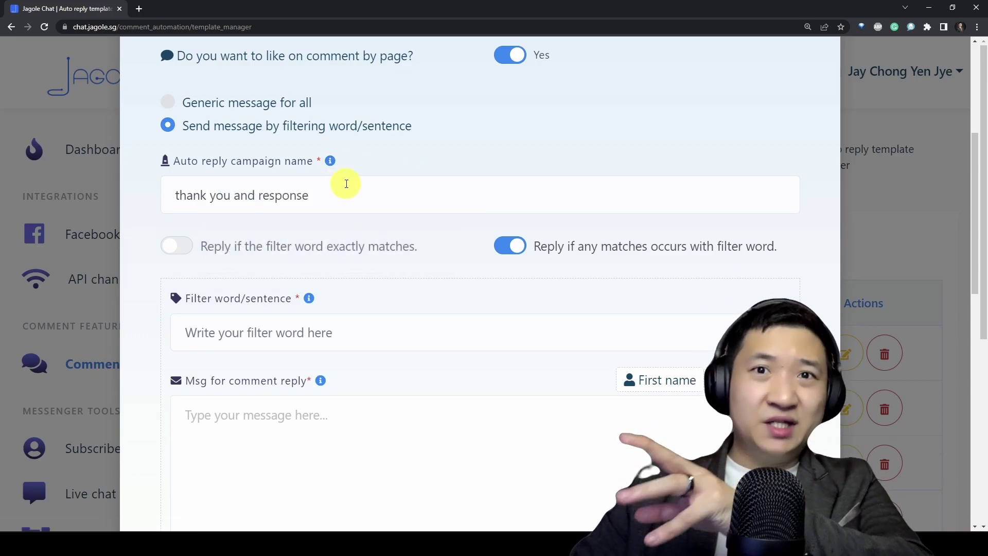
triple_click(362, 188)
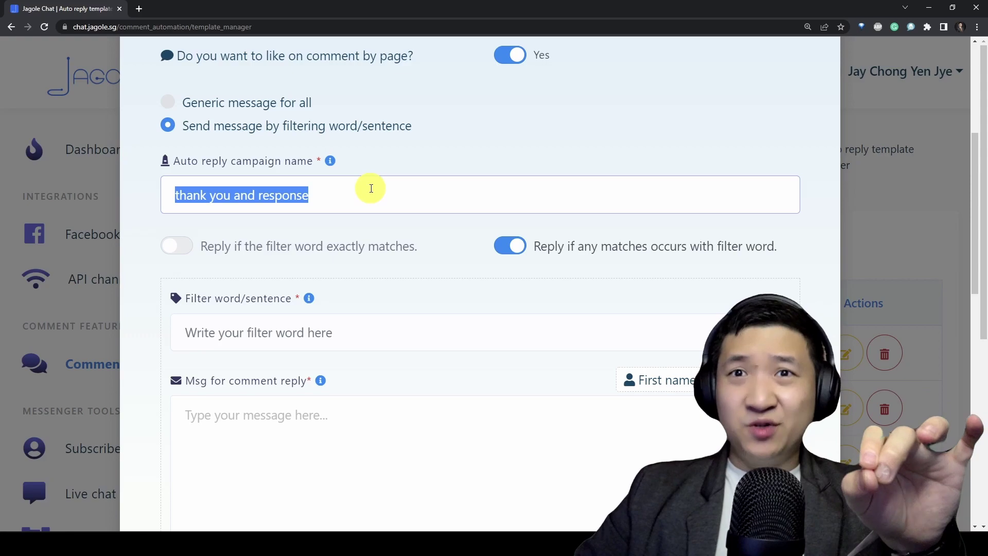
left_click(372, 189)
Step: Enter "thankyou,thank you,tq,thx u,thx you" as the filter words, separated by commas without spaces
left_click(354, 334)
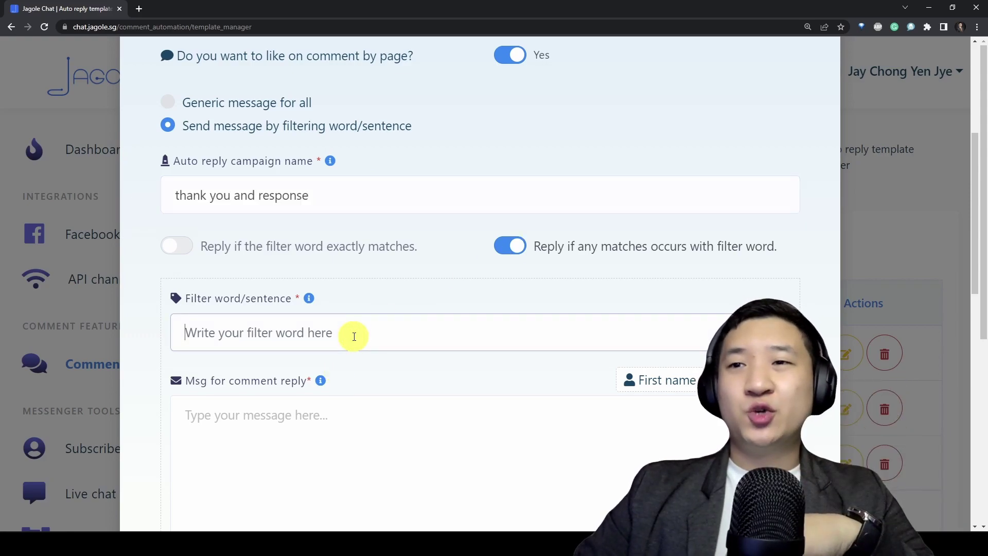
type("thankyou,thank you, tq, thx u, thx you")
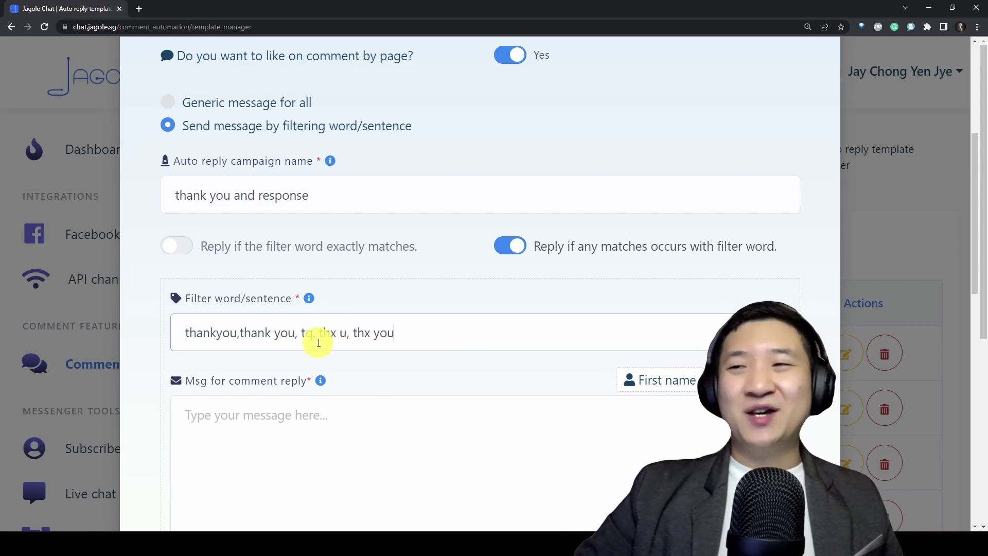
left_click(299, 332)
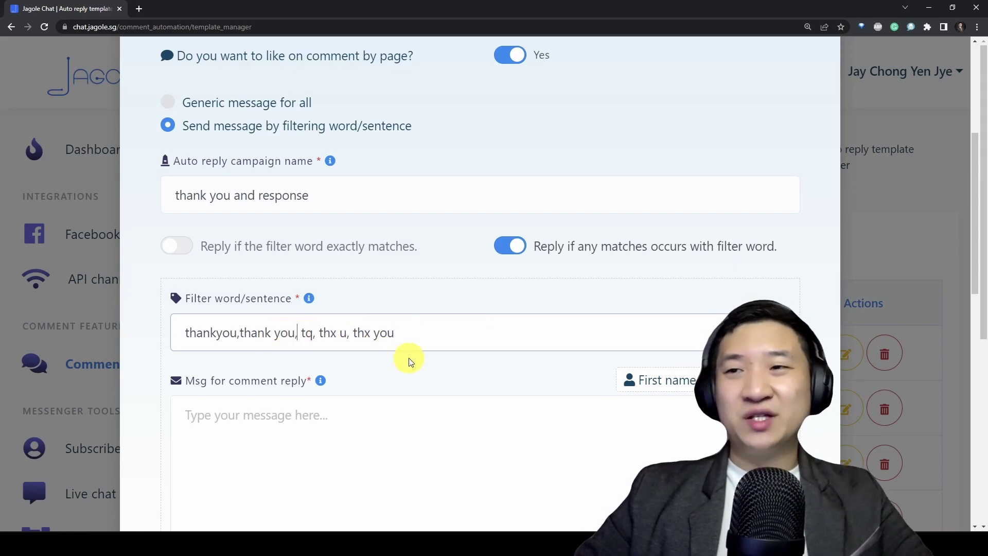
key("Delete")
left_click(312, 332)
key("Delete")
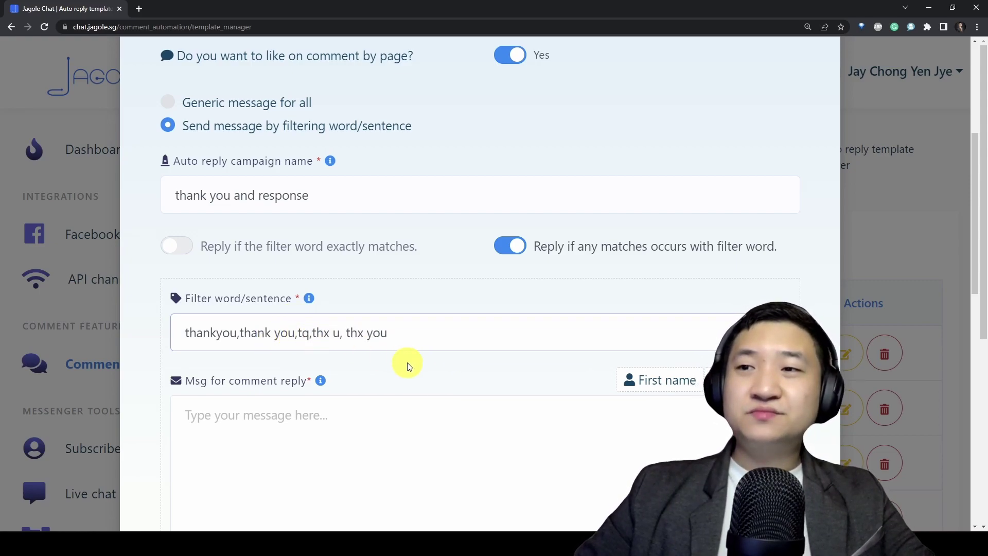
left_click(343, 333)
key("Delete")
key("ctrl+a")
left_click(308, 303)
mouse_move(309, 304)
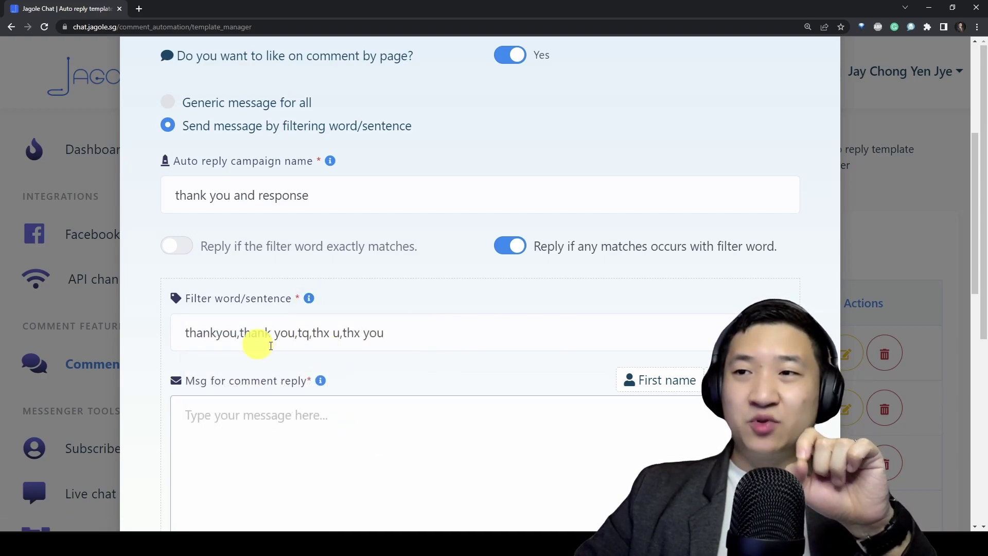
Step: Insert a space after each comma so the filter words read "thankyou, thank you, tq, thx u, thx you"
left_click(239, 335)
type(",")
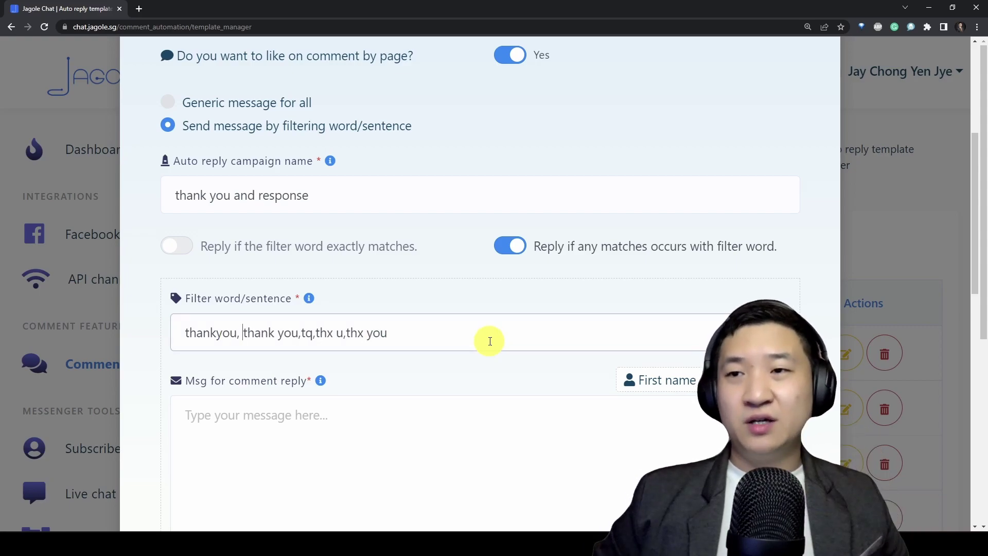
key("Right")
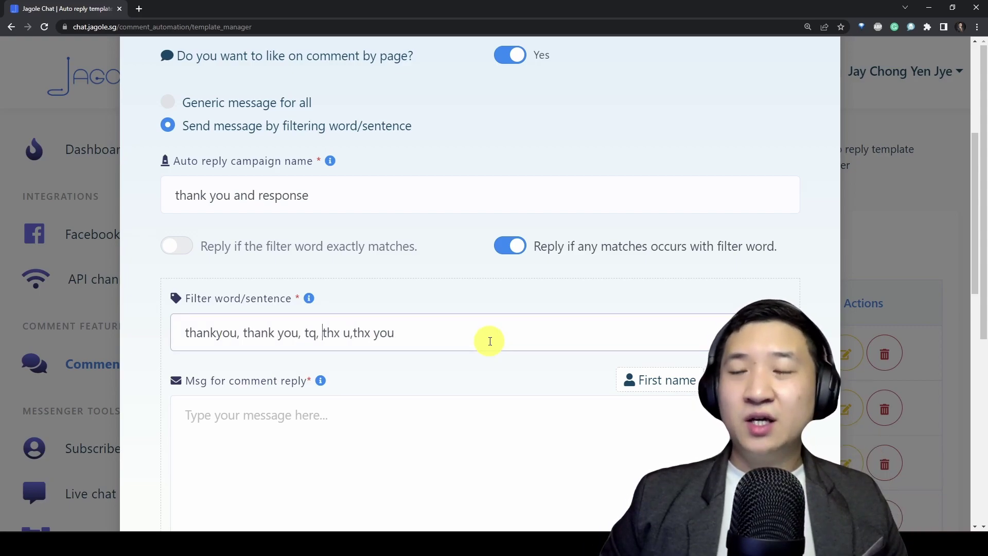
left_click_drag(490, 341, 269, 349)
left_click(443, 386)
Step: Begin the comment reply message with "Hi" followed by the first name and last name placeholders
scroll(642, 321, "down", 2)
scroll(642, 321, "down", 1)
left_click(446, 326)
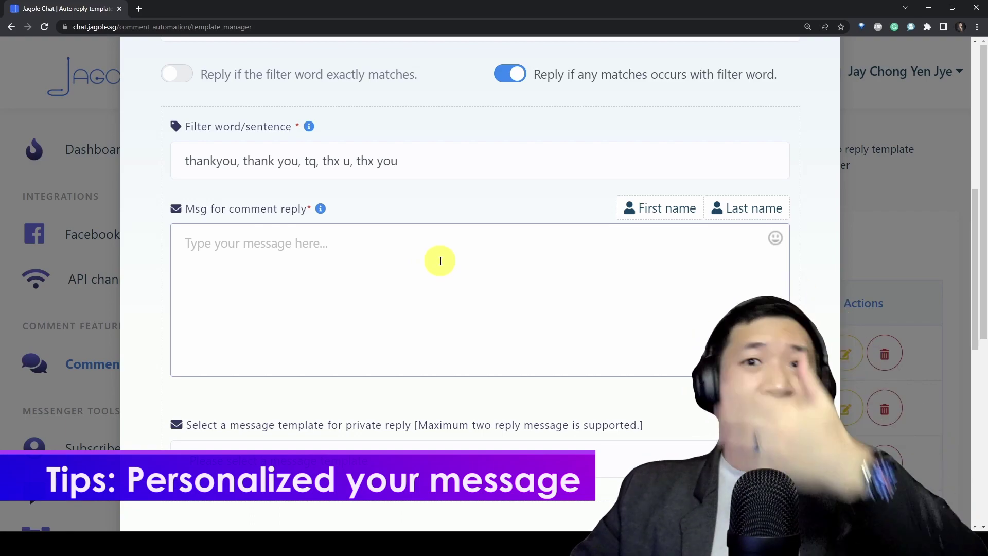
left_click(553, 267)
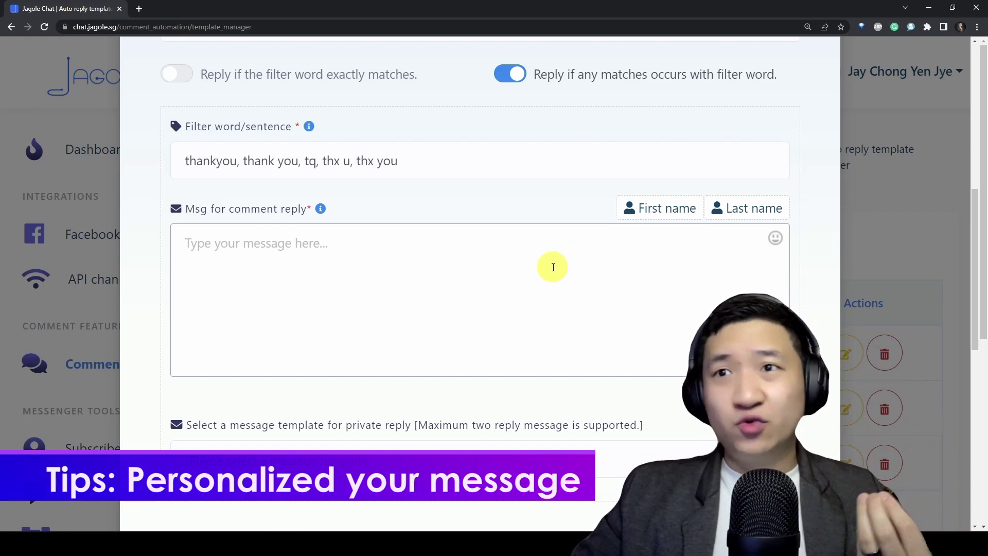
type("Hi")
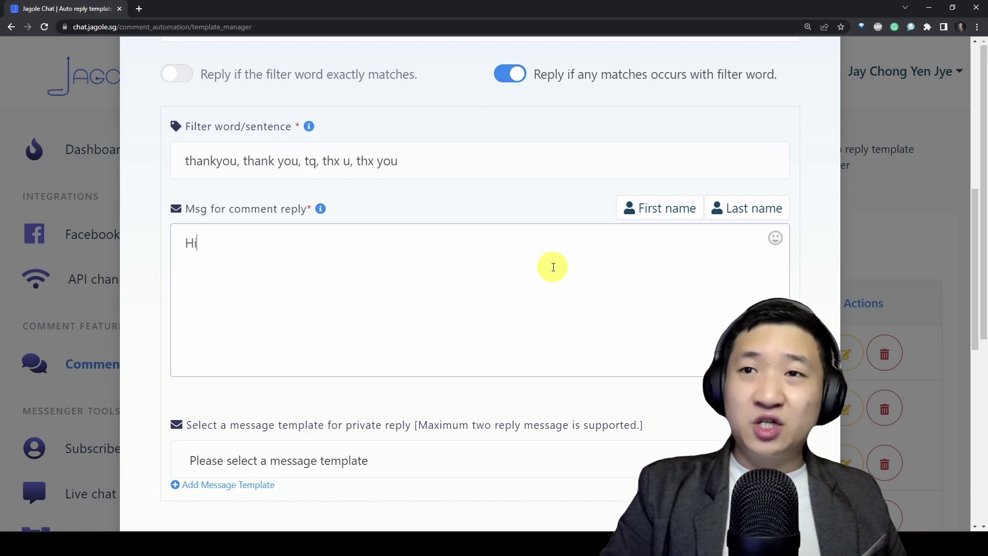
left_click(672, 216)
left_click(728, 211)
left_click(530, 241)
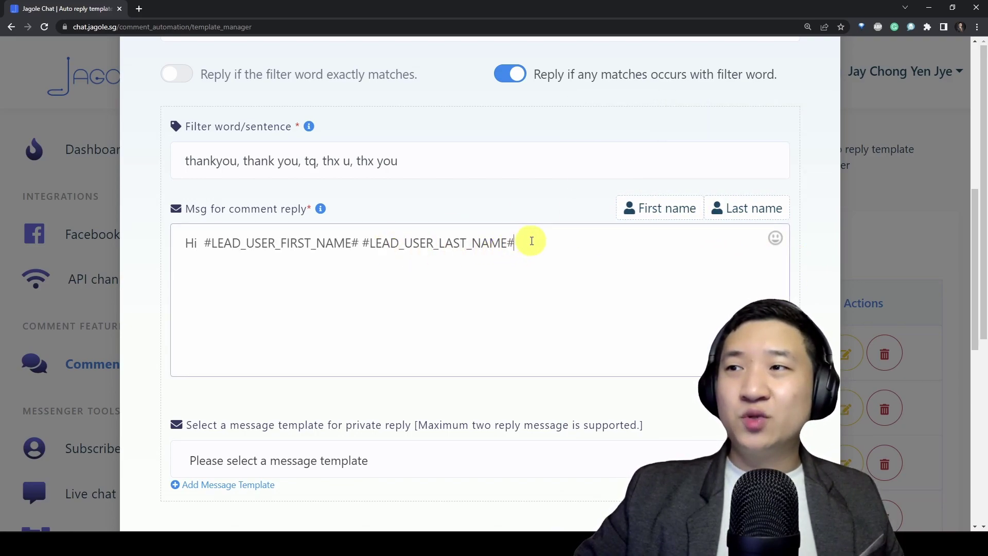
left_click_drag(532, 241, 204, 242)
Step: End the greeting with an exclamation mark and add "Thank you so much for your compliment and kind words" with a hugging-face emoji below it
left_click(546, 284)
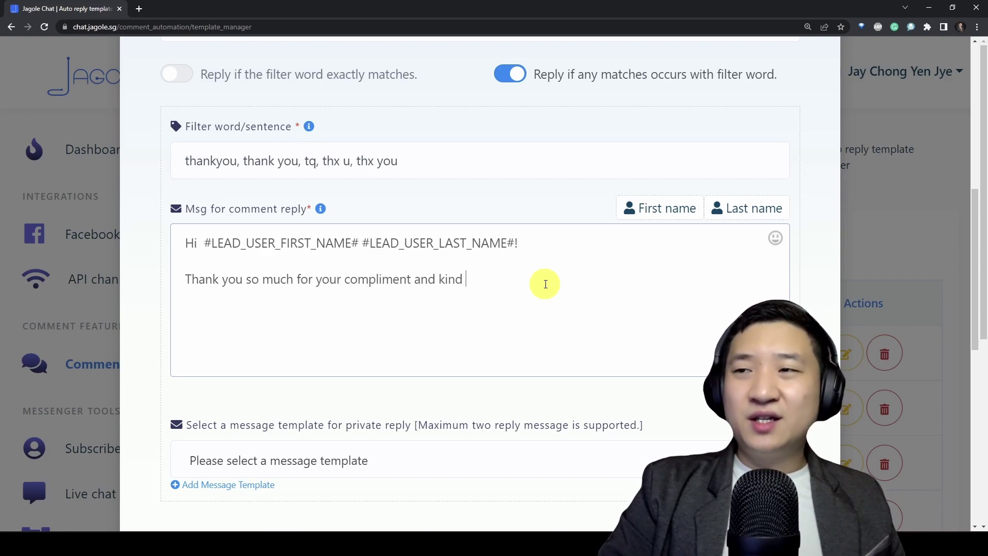
key("super+period")
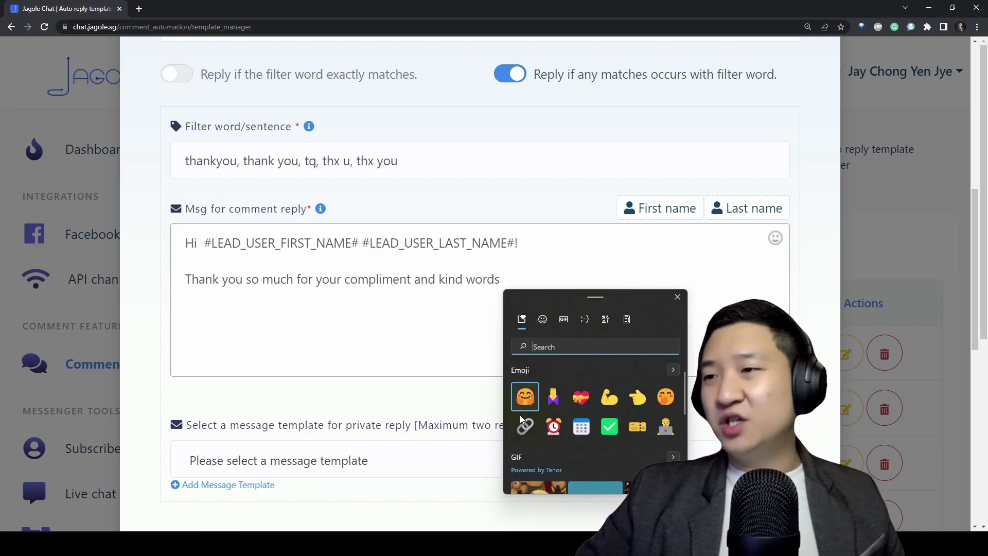
left_click(525, 397)
left_click(560, 285)
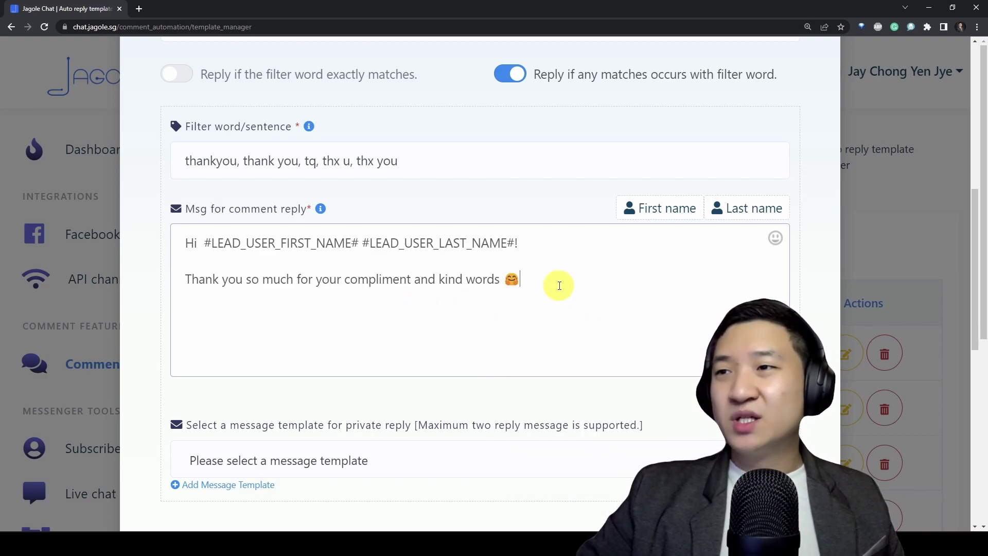
Step: Check which existing message templates are available for the private reply, leaving none selected
scroll(655, 301, "down", 2)
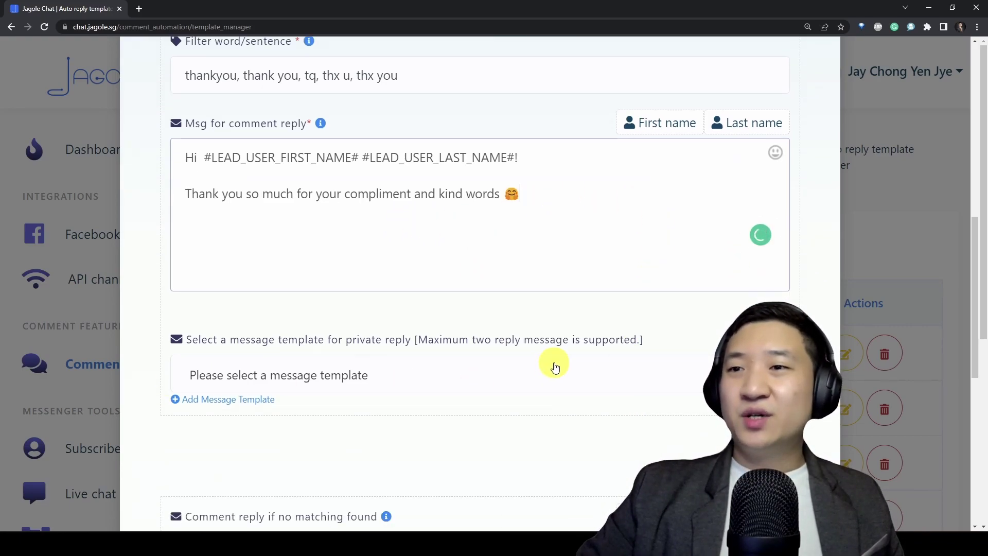
scroll(555, 366, "down", 2)
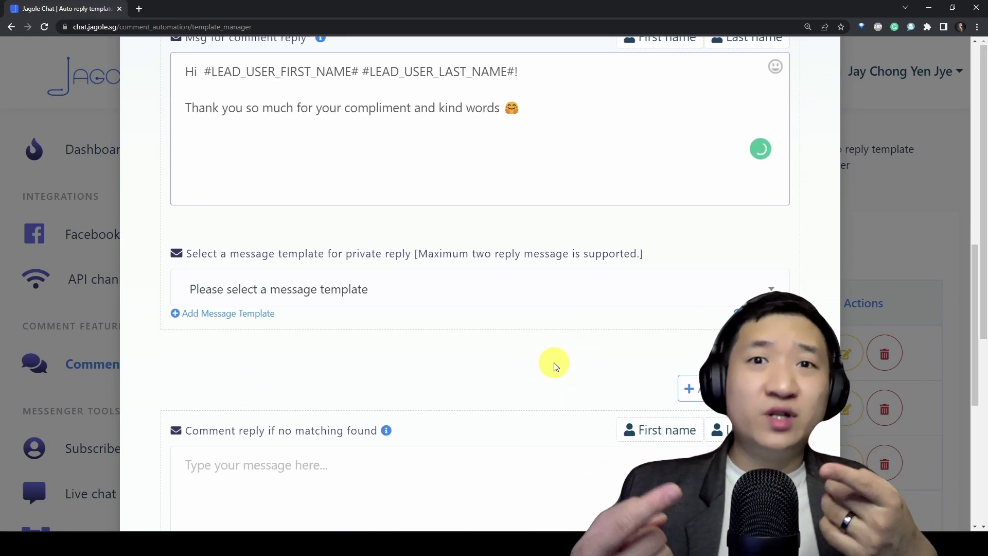
left_click_drag(353, 252, 518, 255)
left_click(690, 250)
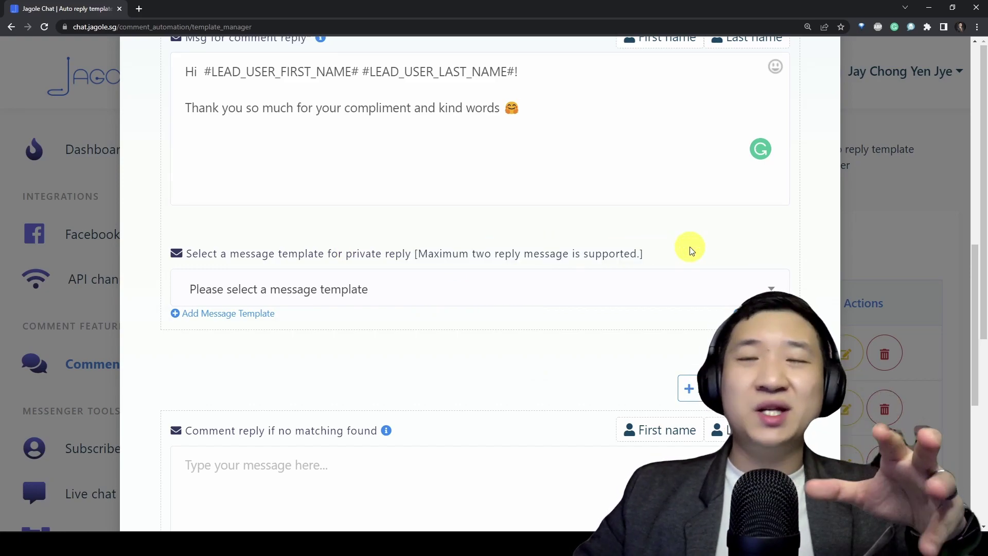
left_click(335, 288)
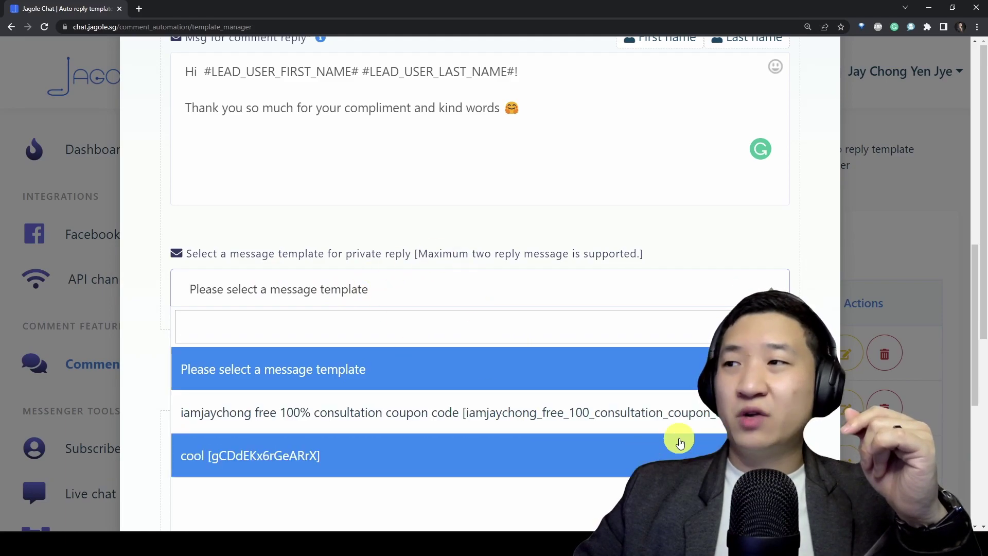
left_click(578, 266)
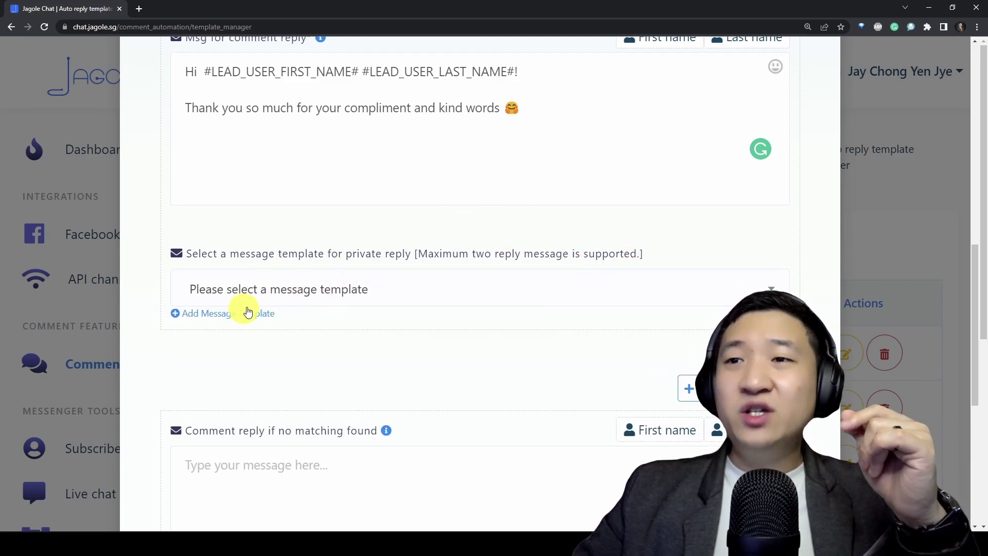
Step: Start a new message template for the private reply and name it "thank you and PM"
left_click(224, 320)
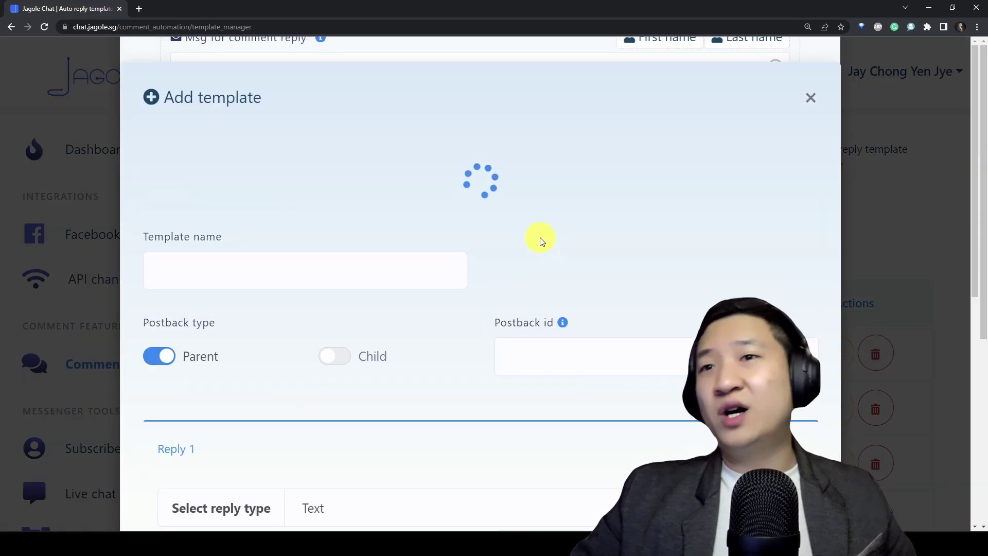
scroll(412, 241, "down", 2)
left_click(311, 188)
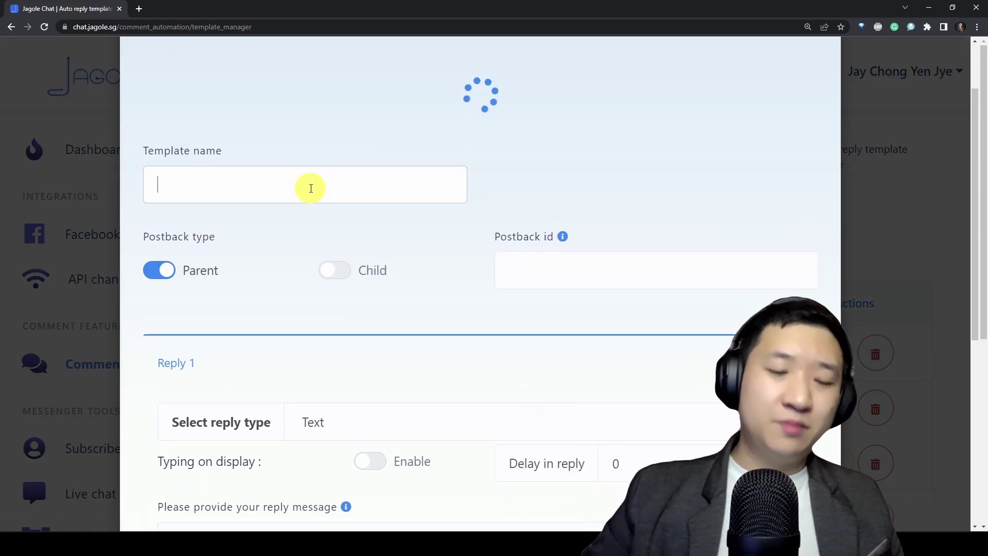
type("thank you and PM")
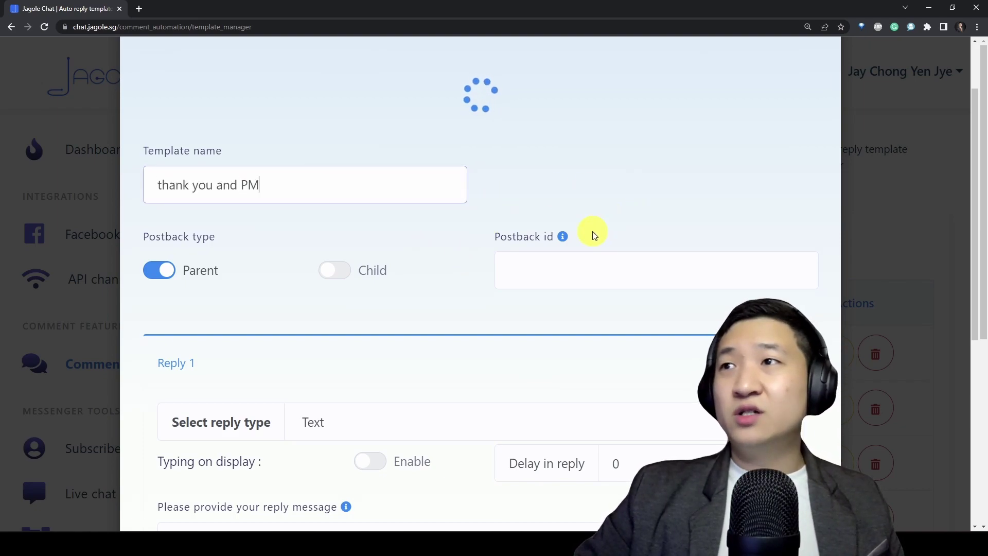
Step: Check which characters the postback id supports and set it to "ts_tq"
scroll(761, 210, "up", 2)
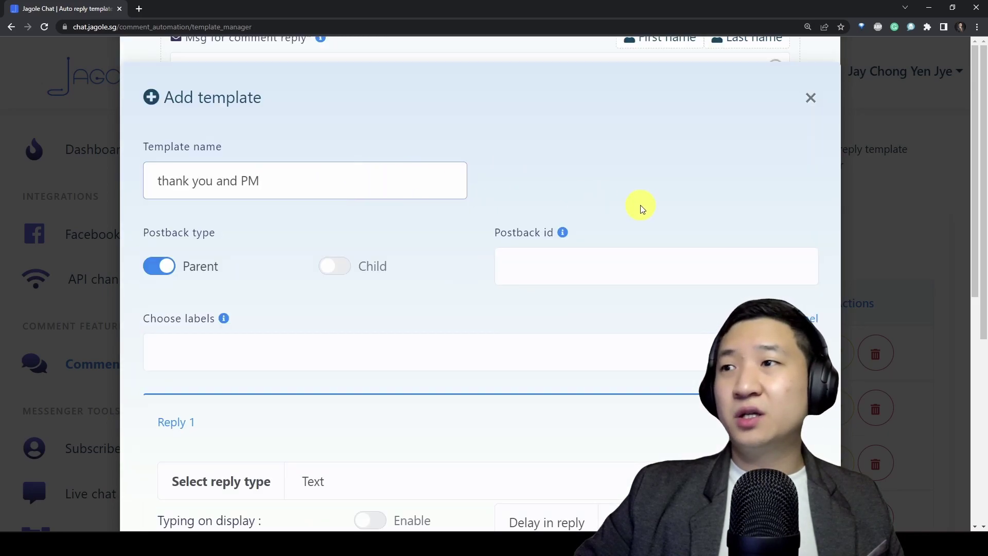
left_click(641, 277)
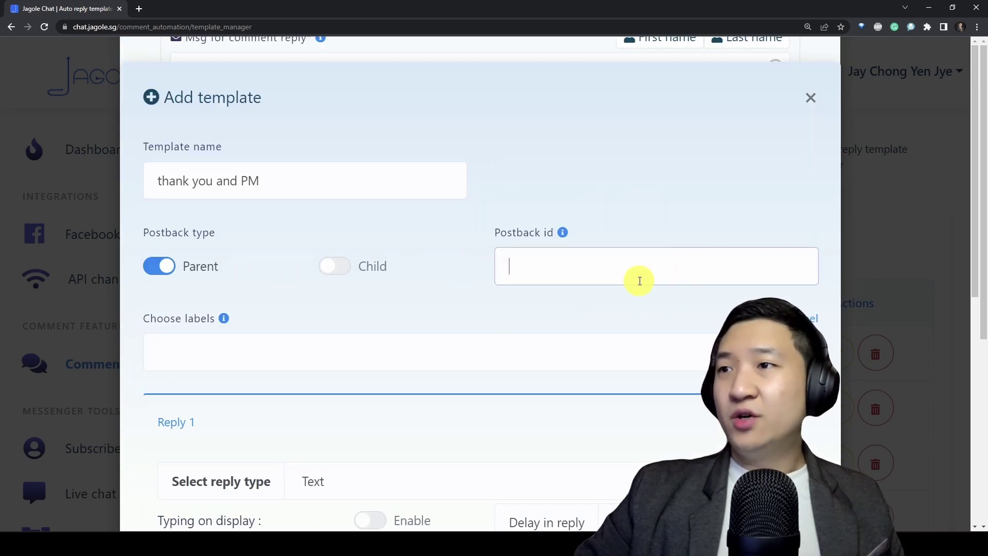
left_click(563, 232)
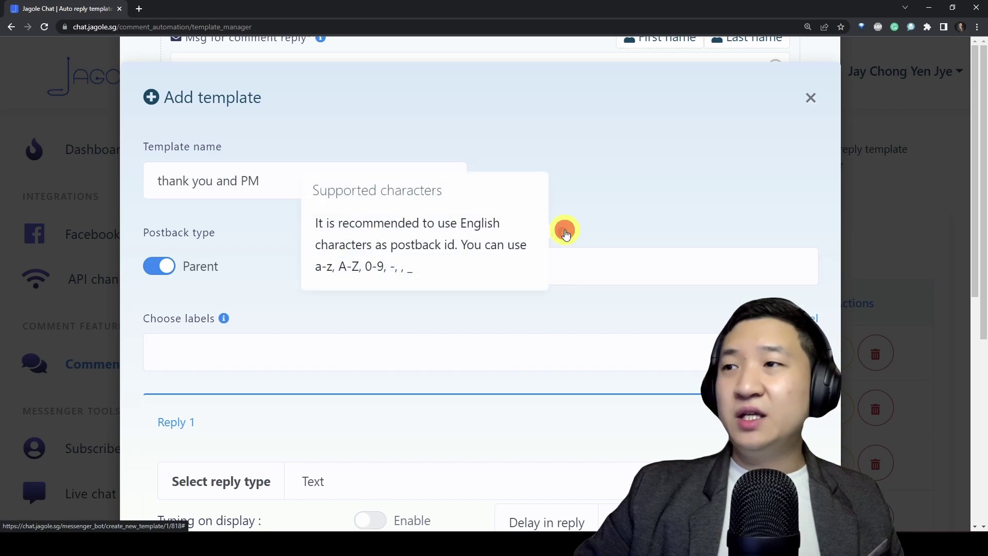
left_click(578, 268)
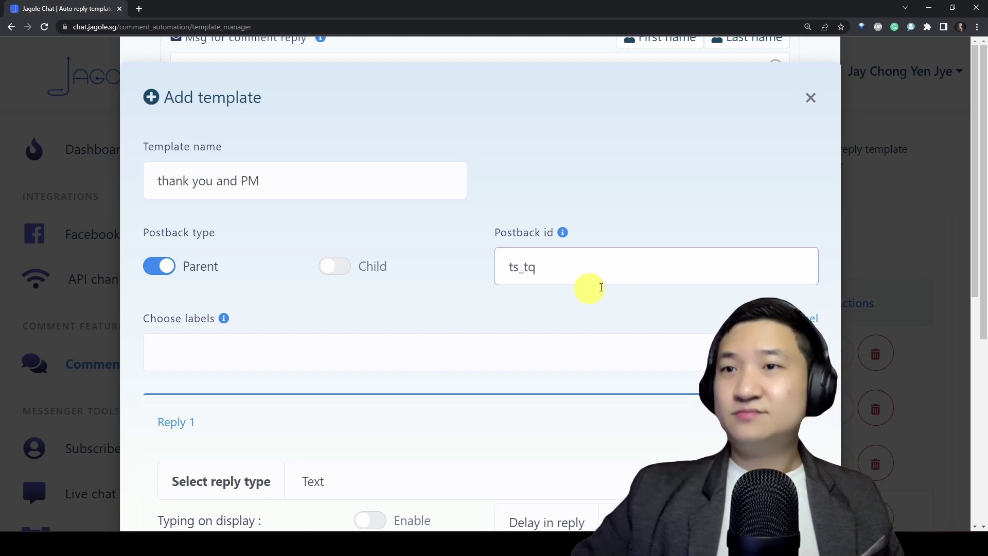
Step: Create a new label named "ts_tq" and assign it to the message template
left_click(387, 354)
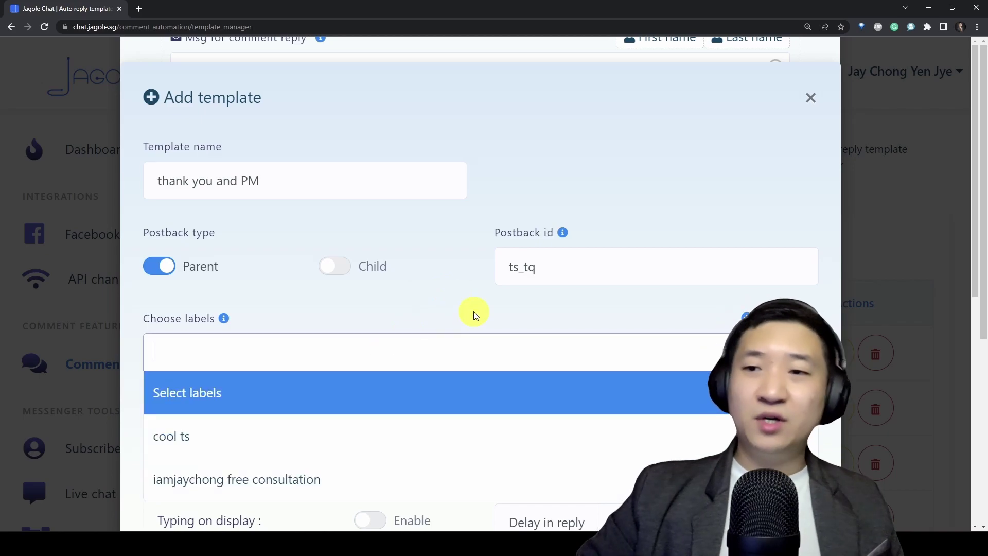
scroll(474, 311, "down", 3)
left_click(664, 156)
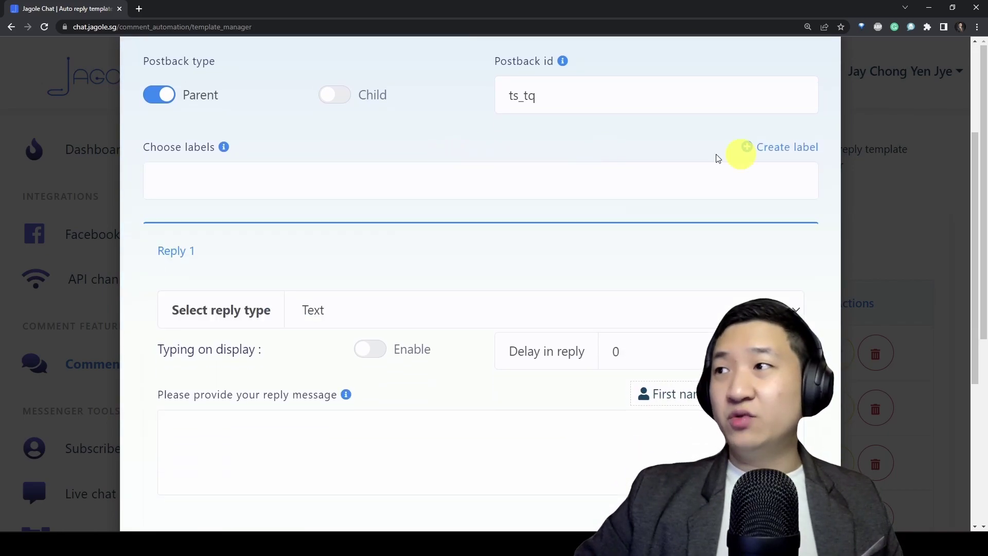
left_click(792, 147)
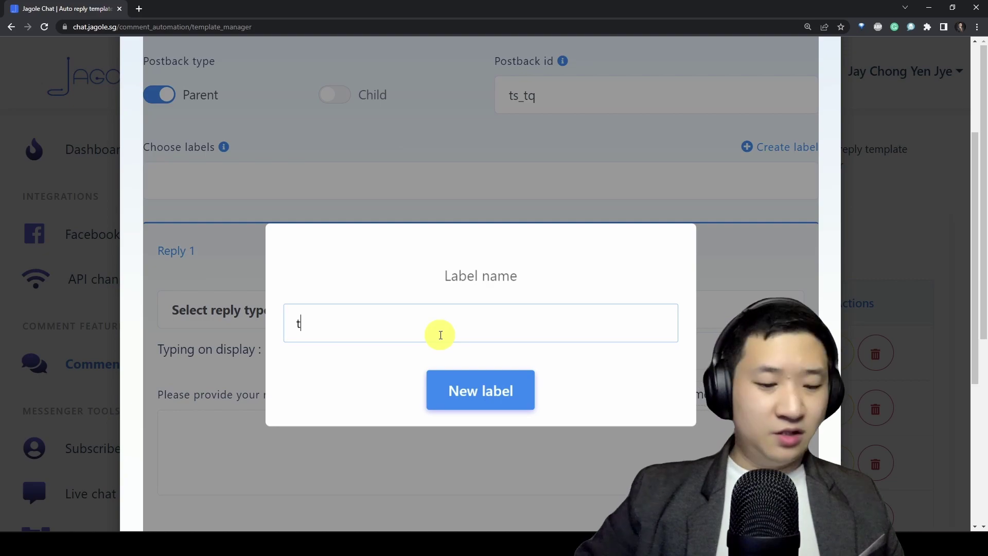
type("ts_tq")
left_click(458, 381)
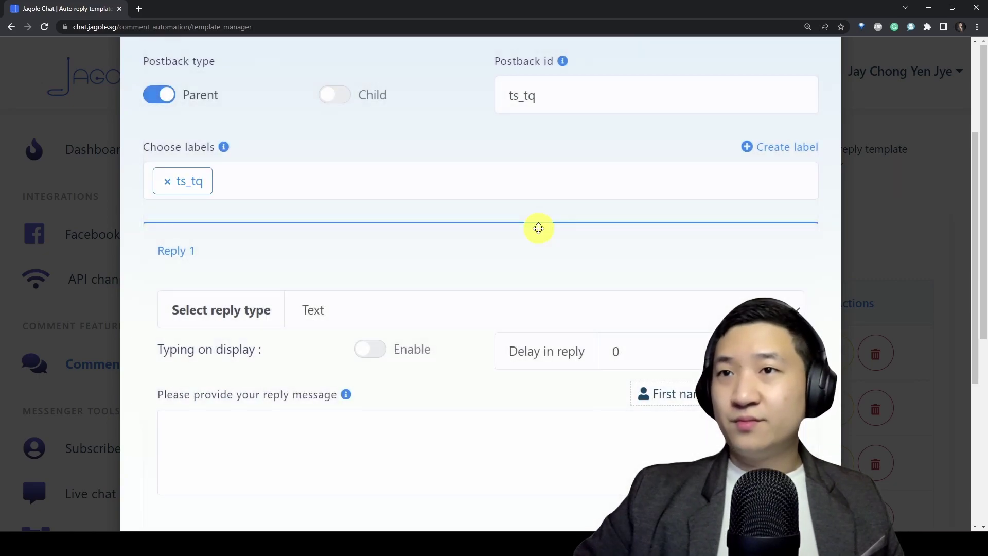
scroll(597, 190, "up", 2)
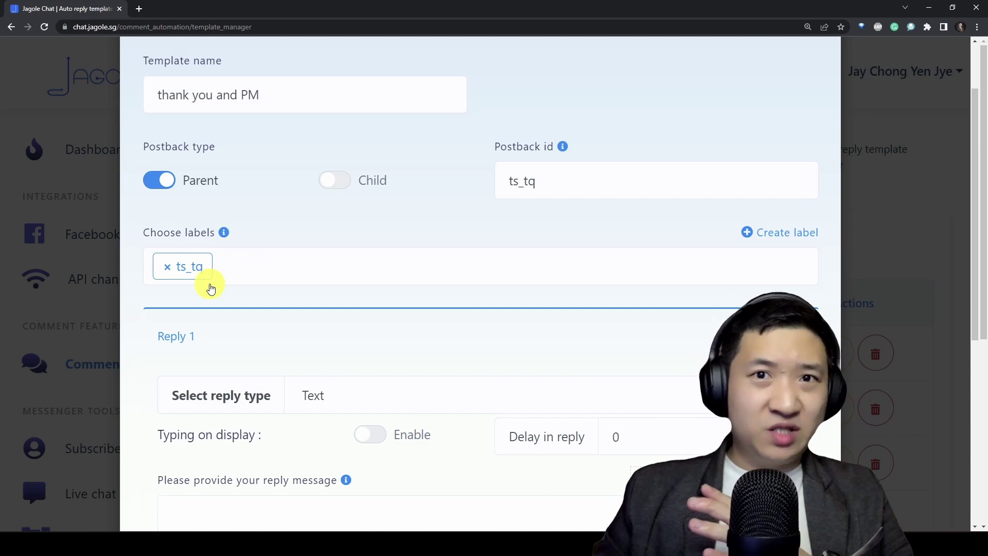
Step: Keep Reply 1 as text and begin its message with "Hi" followed by the first name and last name placeholders and an exclamation mark
scroll(336, 276, "down", 5)
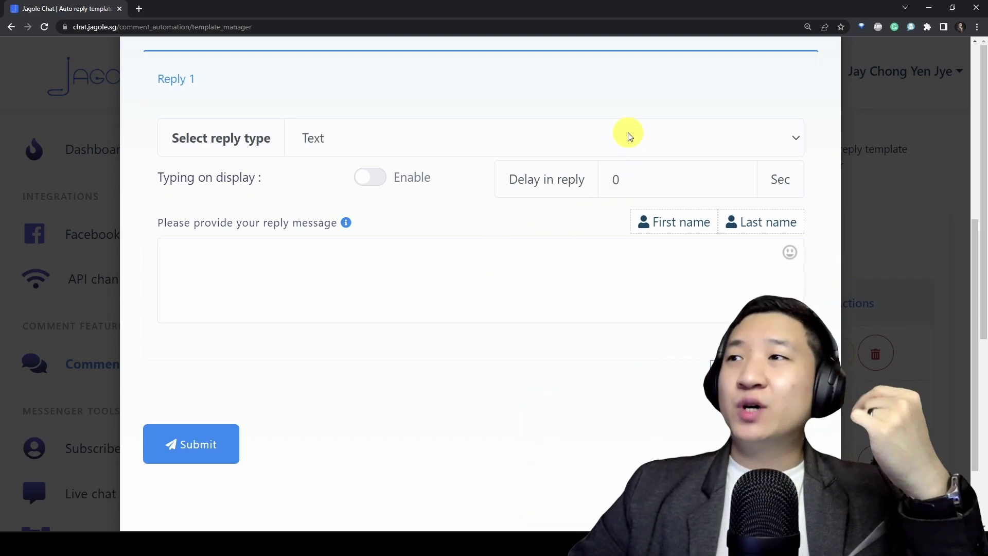
left_click(630, 137)
left_click(630, 137)
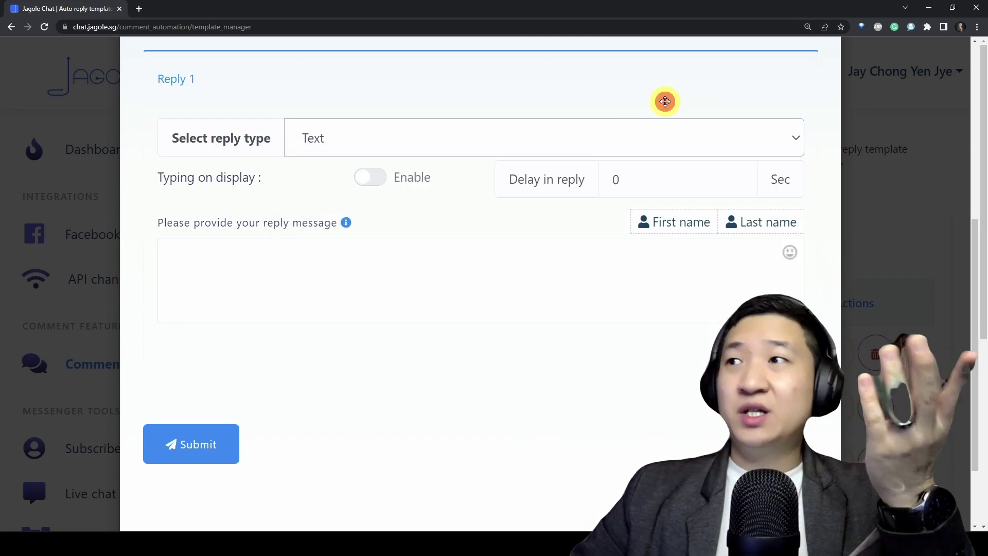
left_click(375, 265)
left_click(701, 233)
left_click(757, 223)
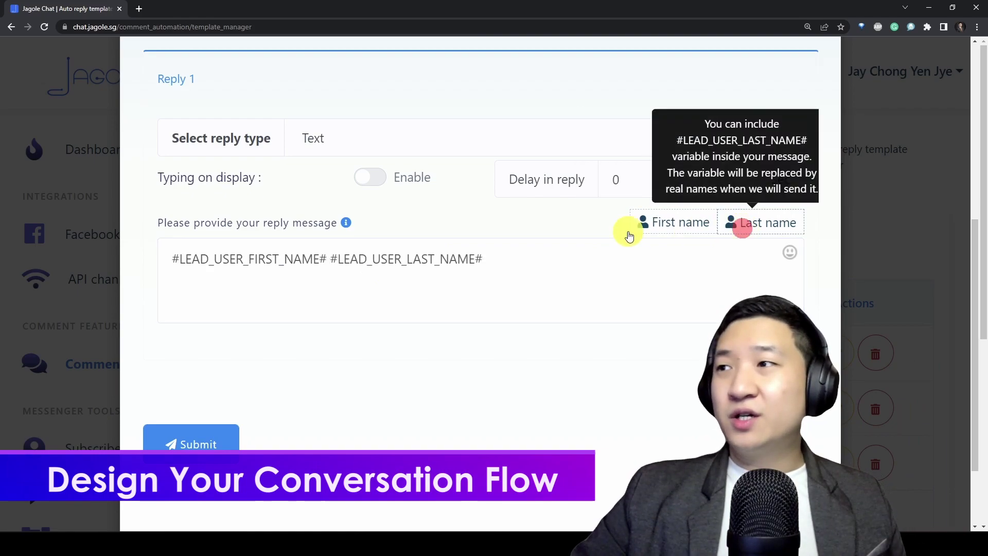
left_click_drag(511, 265, 113, 248)
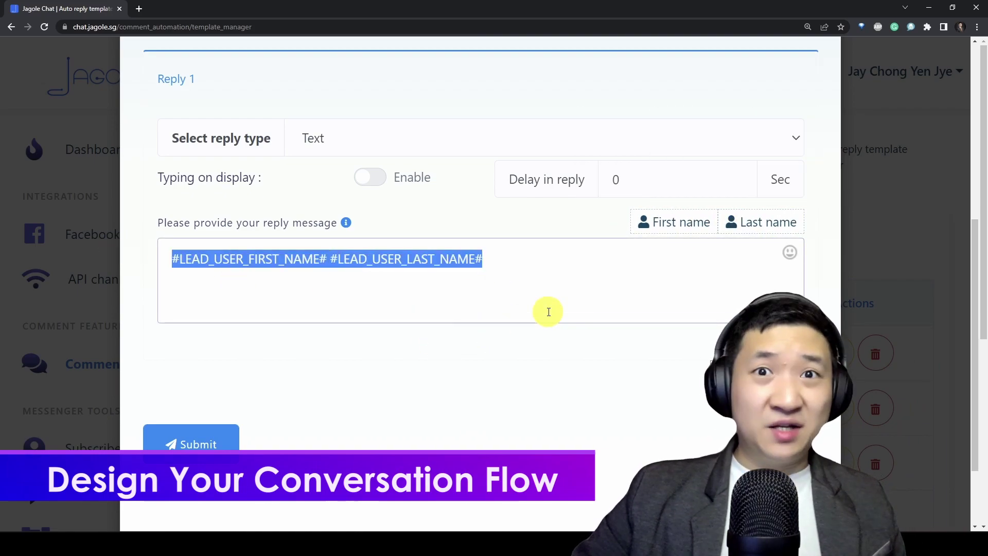
key("Left")
type("Hi ")
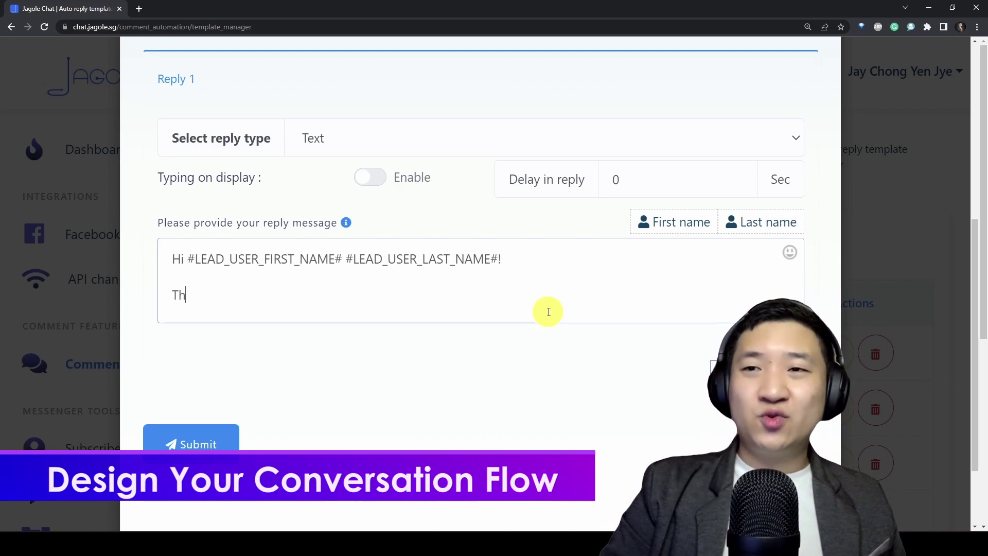
Step: Below the greeting, write "Thank you once again for your kind words!! Really appreciated" followed by two hugging-face and two ribboned-heart emojis
type("ank you once again for your kind words!! Really appreciated")
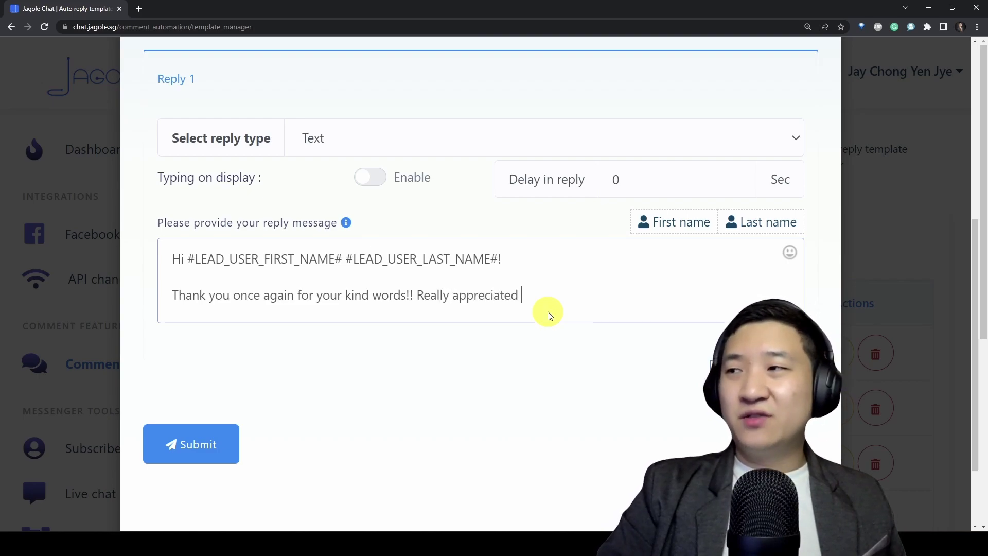
key("super+period")
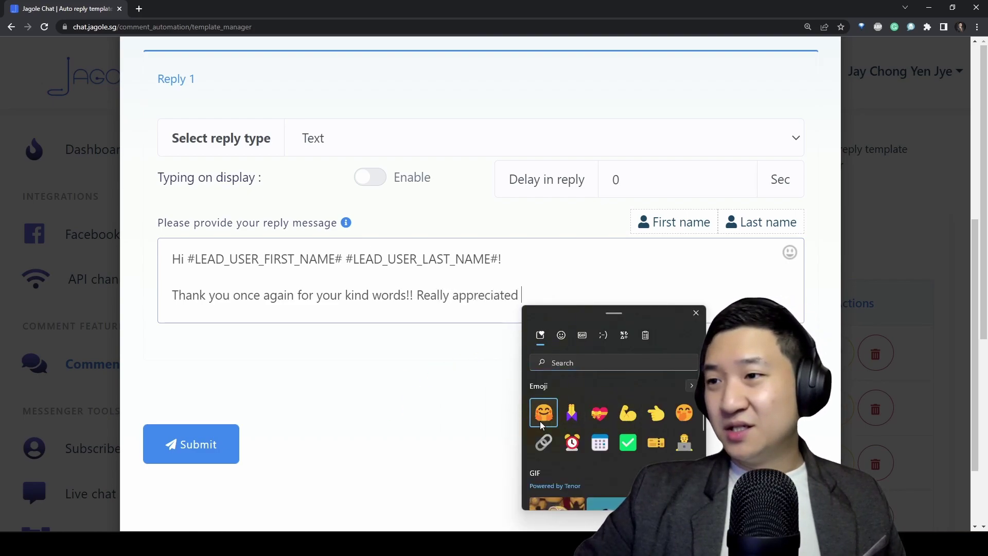
left_click(677, 282)
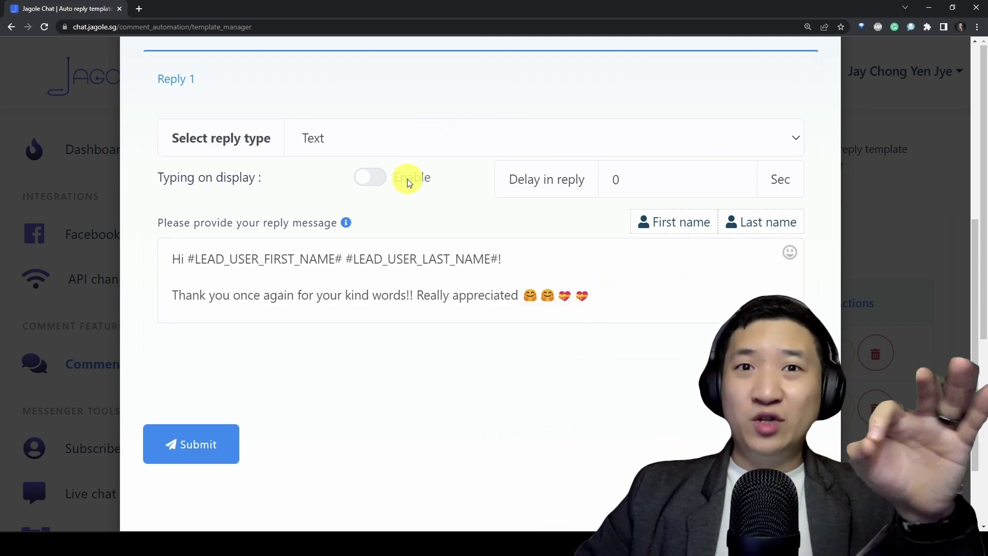
Step: Set Reply 1 to a 15-second delay with typing display enabled, and add a second reply
double_click(684, 178)
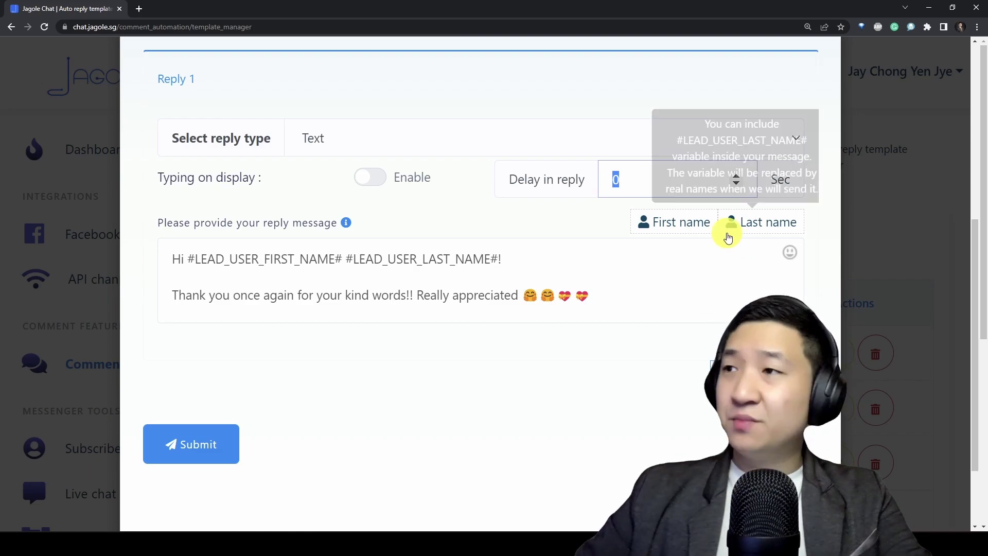
type("15")
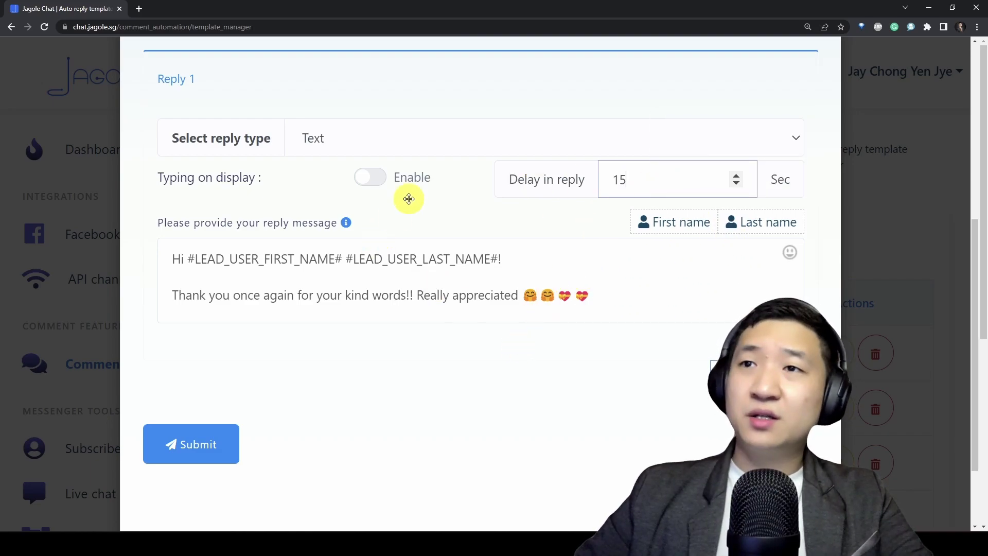
left_click(380, 180)
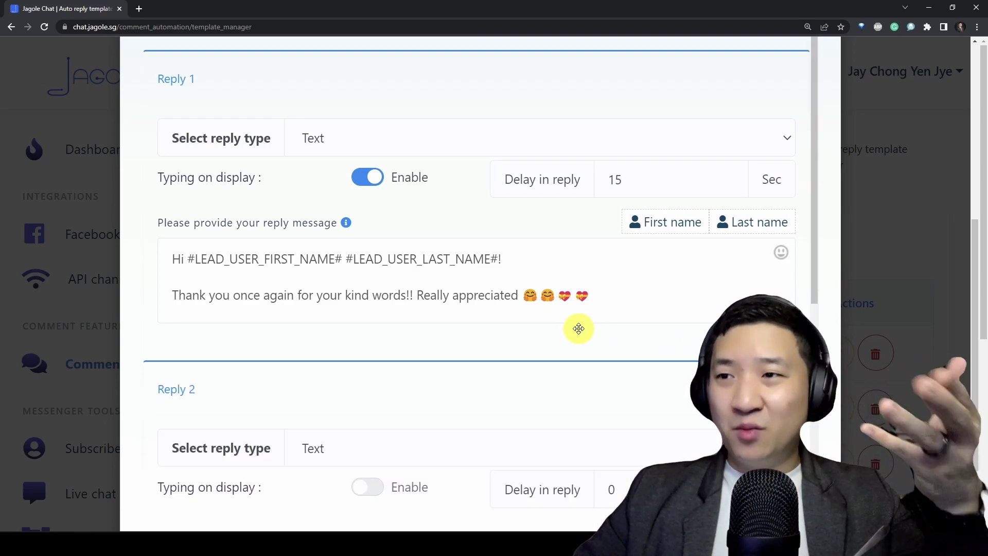
Step: Set the reply type of Reply 2 to Image
scroll(812, 269, "down", 6)
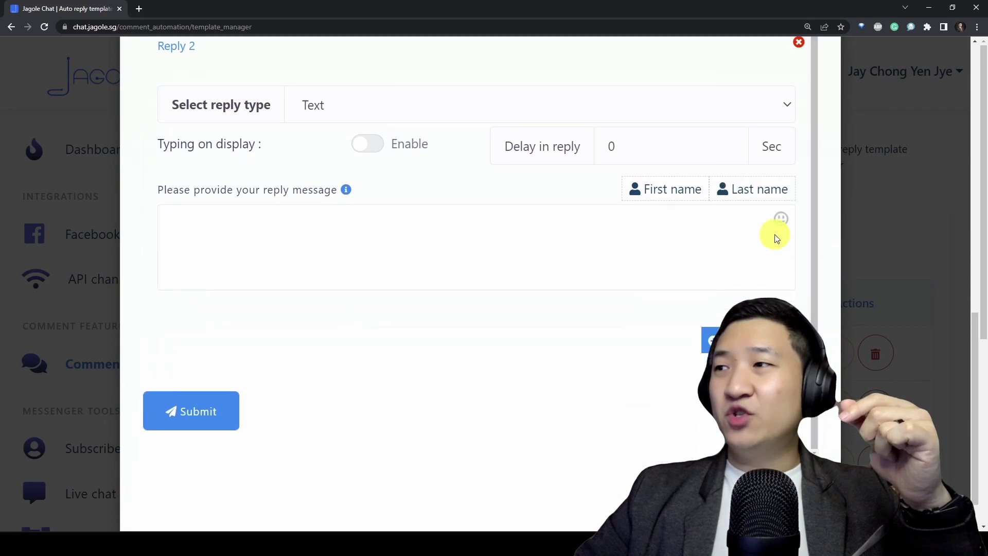
left_click(717, 114)
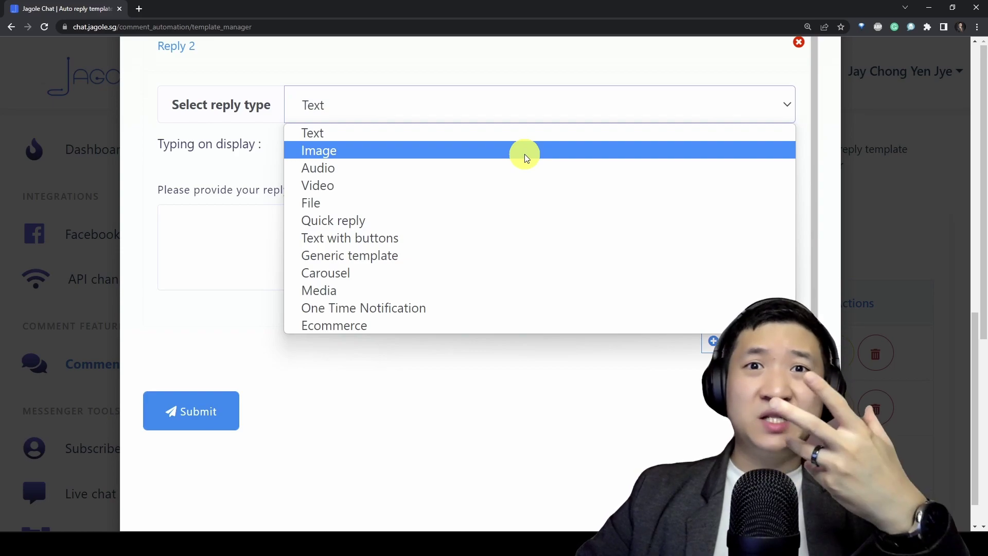
left_click(526, 155)
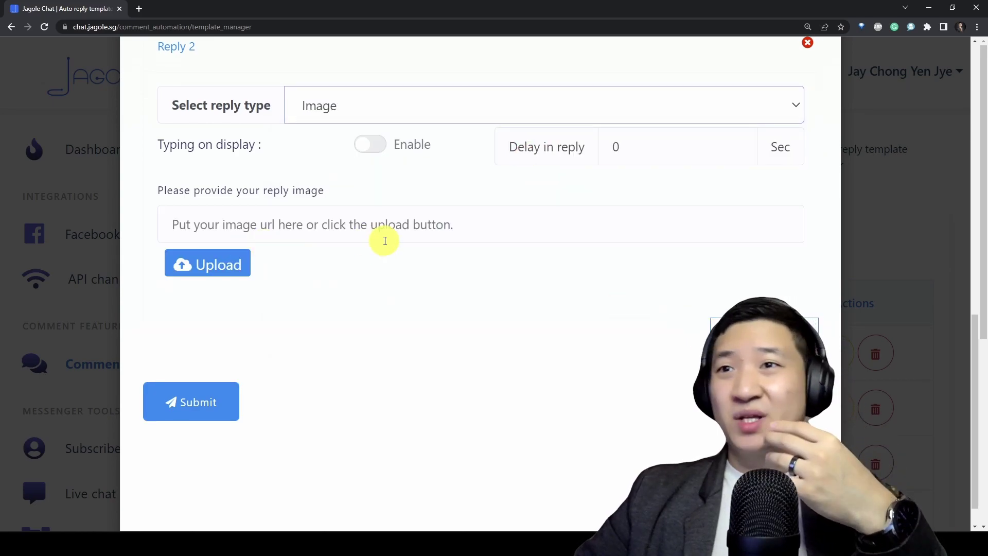
Step: Upload the "Thank you" JPG photo from the Downloads folder as the image for Reply 2
left_click(219, 264)
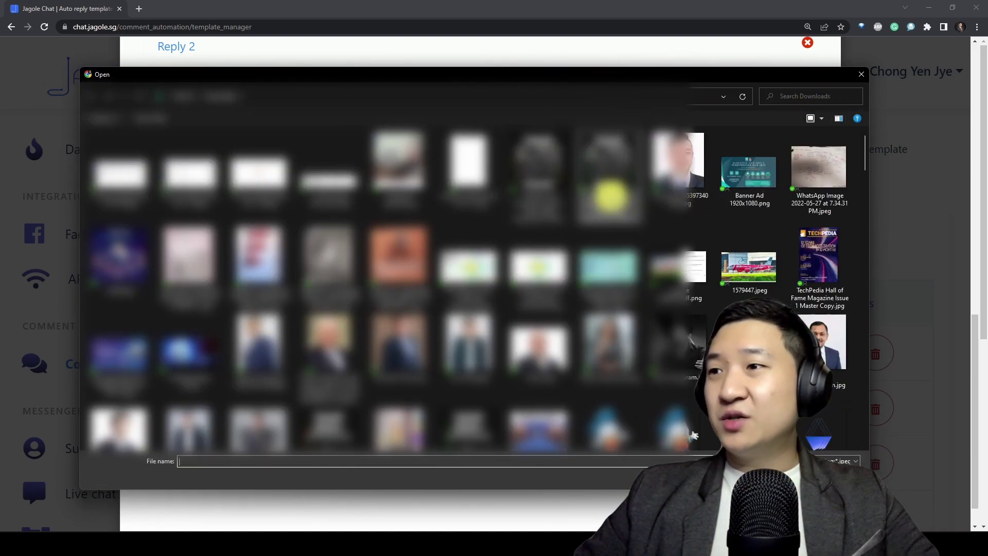
scroll(609, 197, "down", 3)
scroll(451, 228, "down", 5)
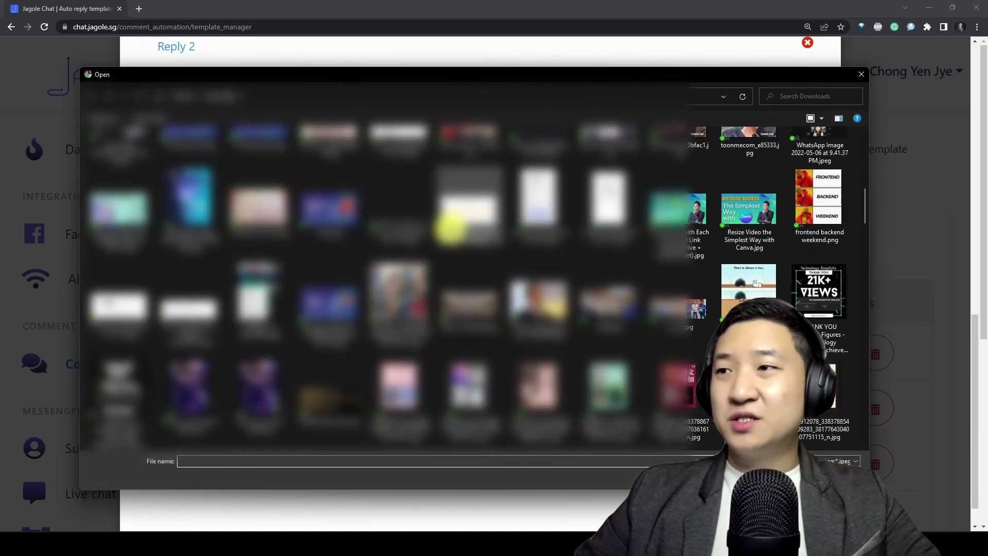
scroll(450, 228, "down", 5)
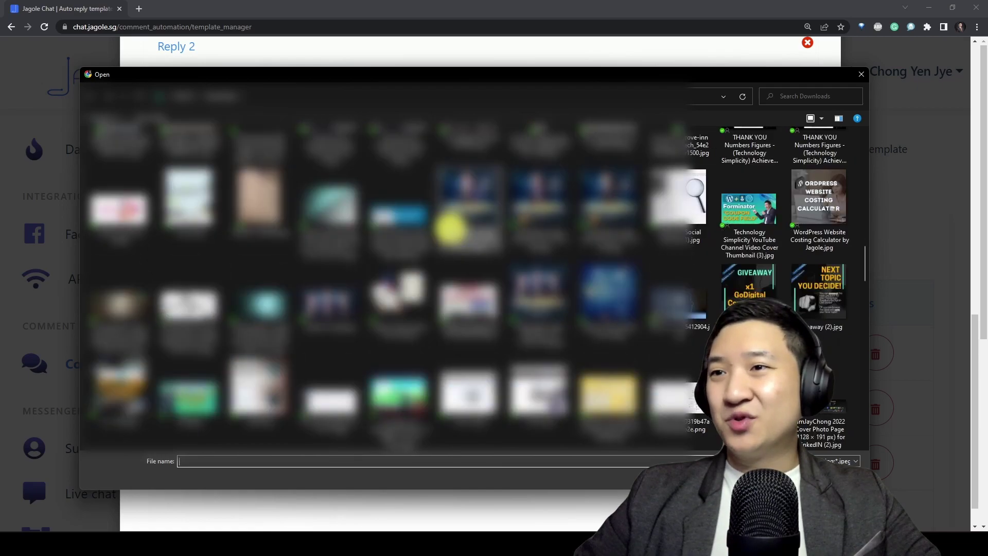
scroll(452, 225, "down", 4)
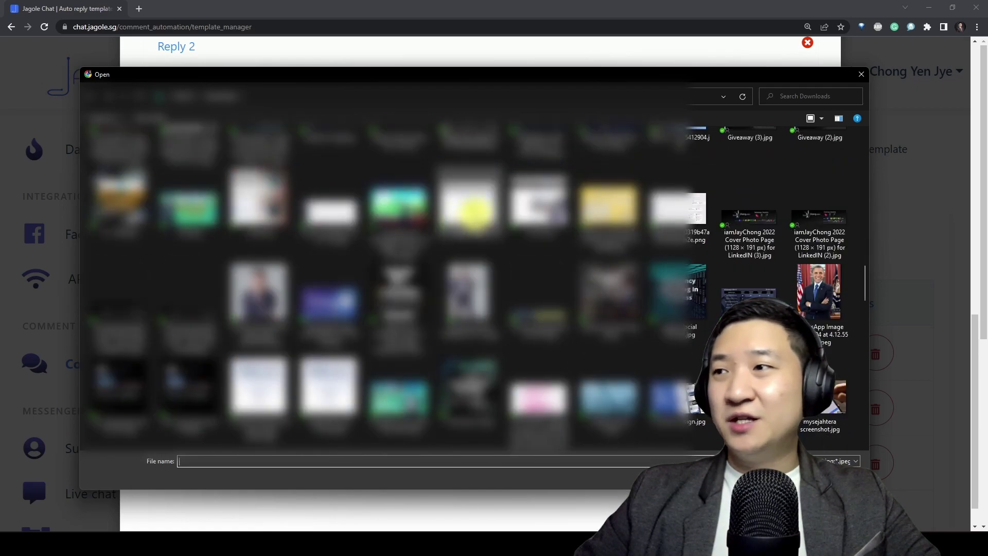
scroll(453, 225, "down", 10)
scroll(453, 225, "down", 5)
scroll(453, 213, "up", 4)
left_click(260, 268)
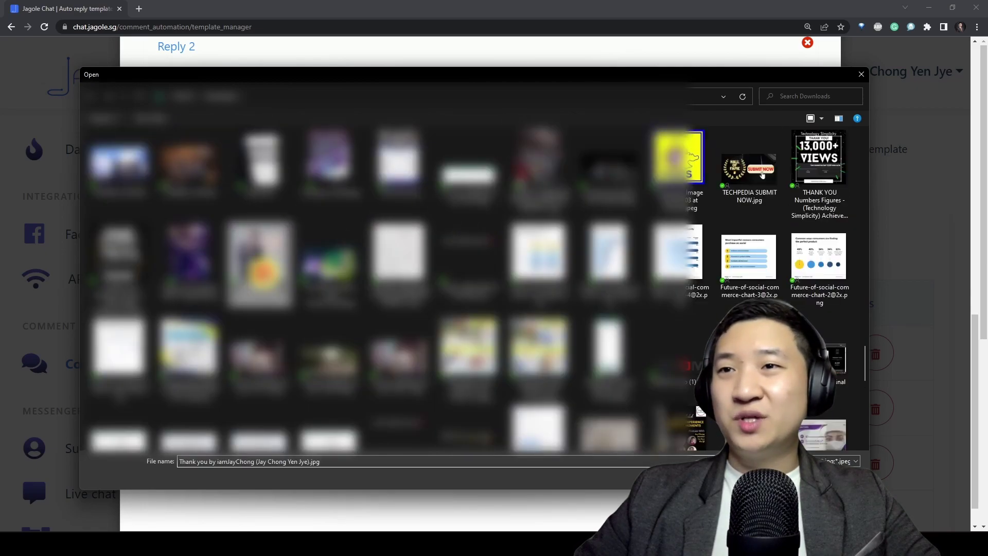
key("Return")
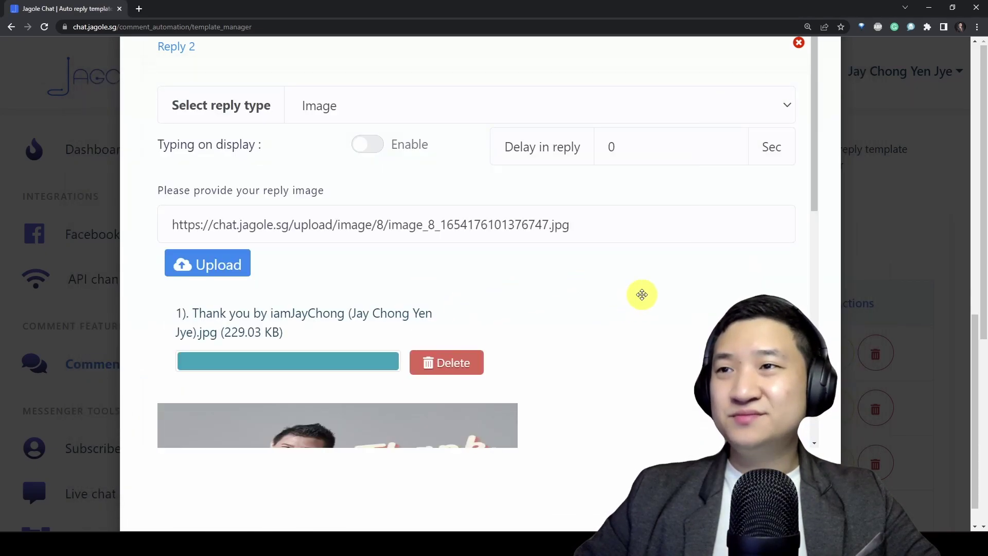
Step: Enable typing display for Reply 2 and set its delay to 10 seconds
left_click(372, 145)
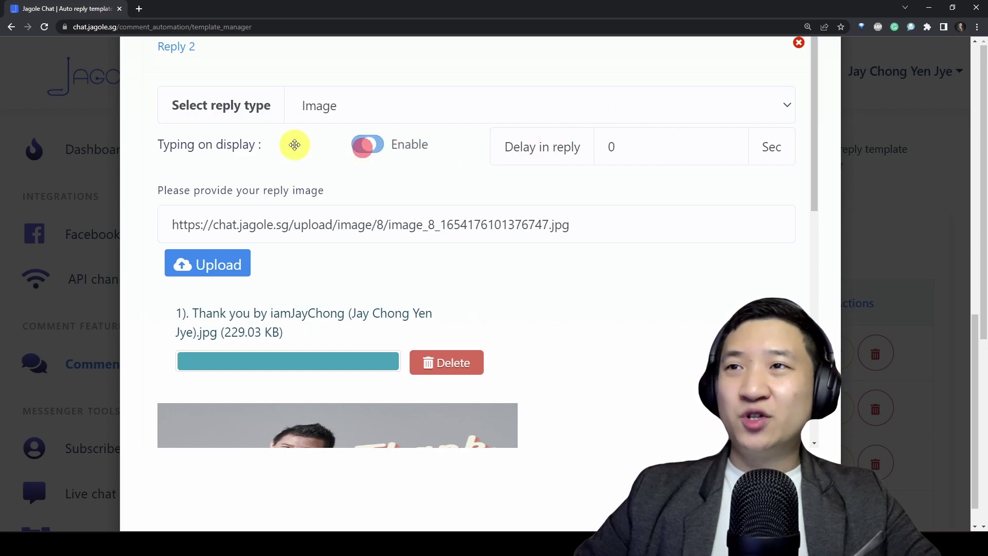
double_click(668, 143)
type("10")
Step: Check the uploaded reply image and submit the new message template
scroll(679, 304, "down", 6)
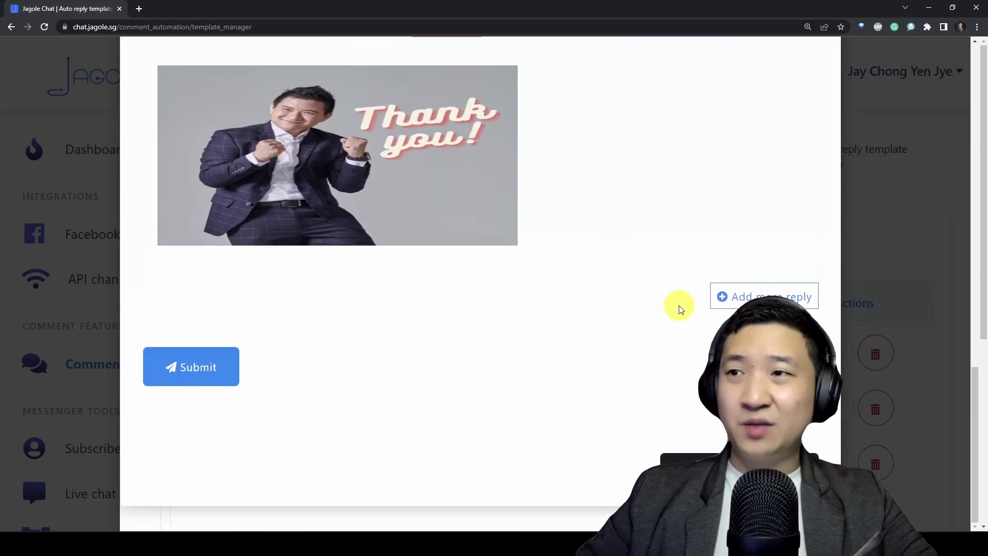
scroll(680, 309, "up", 2)
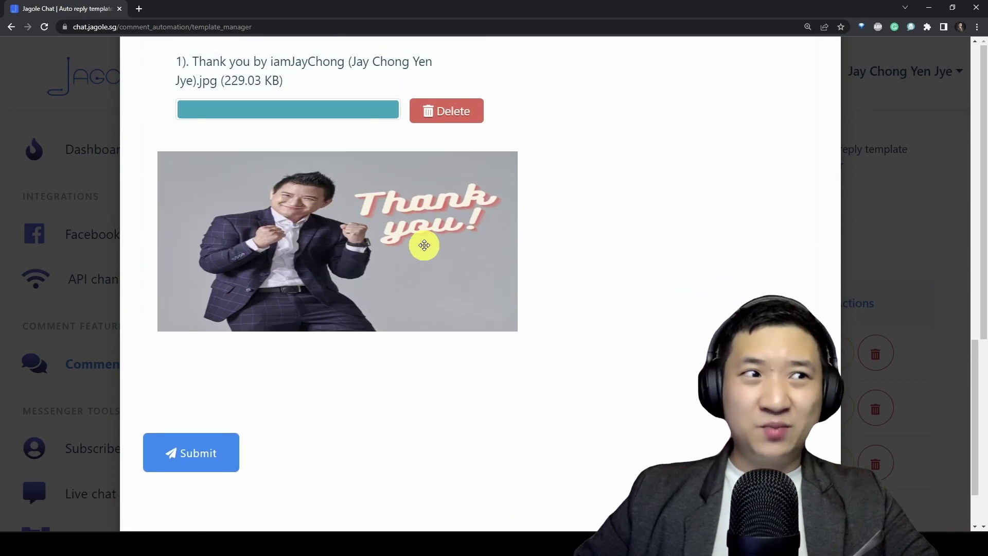
scroll(675, 252, "down", 2)
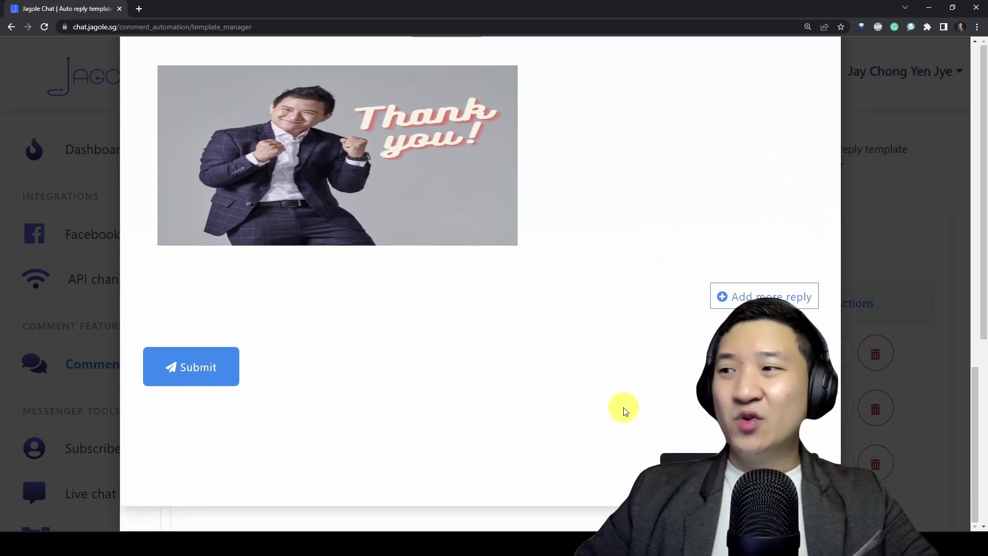
left_click(189, 366)
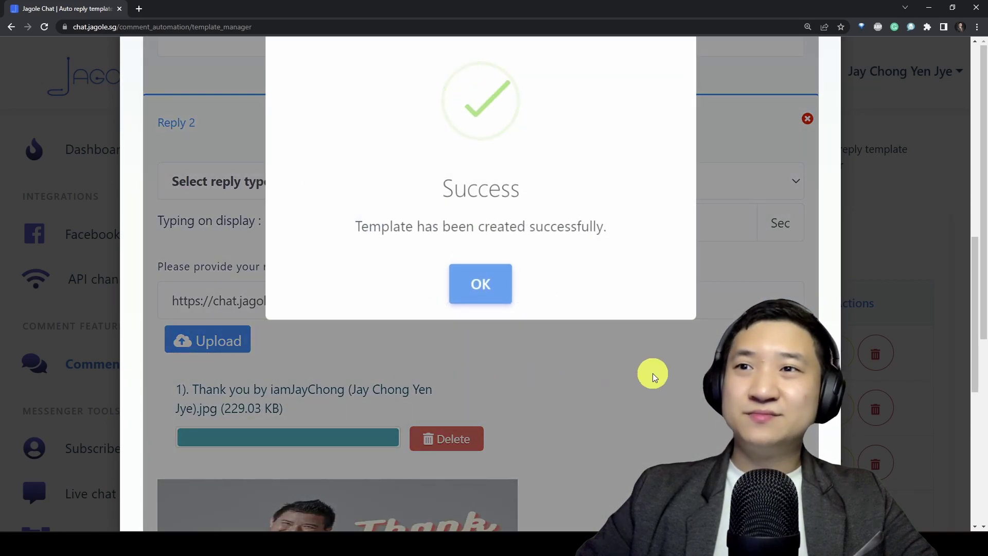
left_click(497, 278)
Step: Choose "thank you and PM [ts_tq]" as the private reply message template for the thank-you filter
scroll(622, 326, "down", 5)
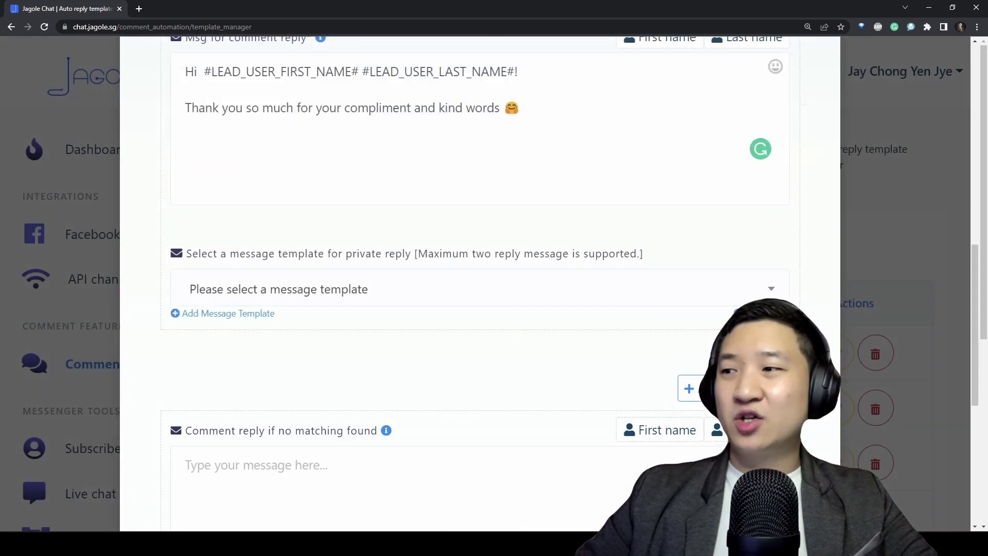
left_click(387, 289)
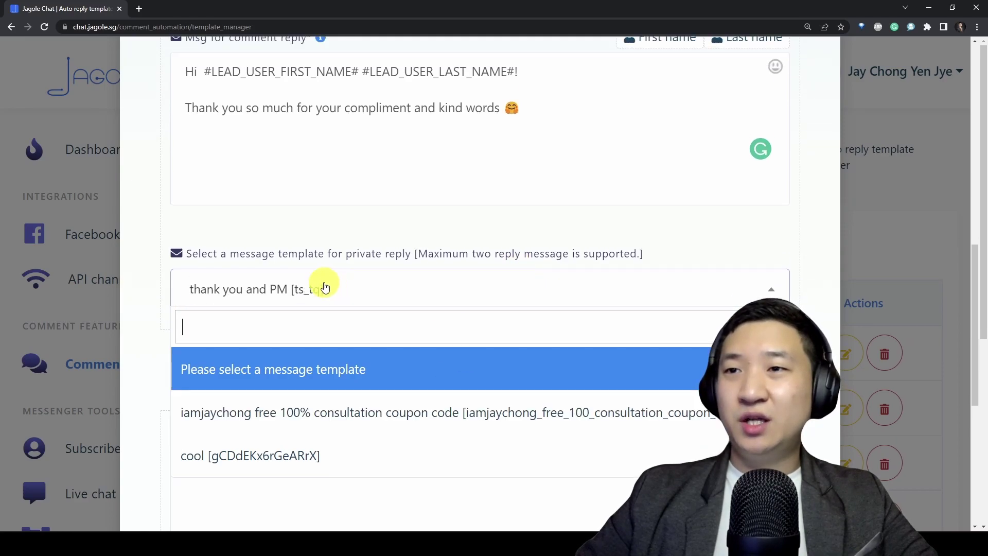
left_click(362, 287)
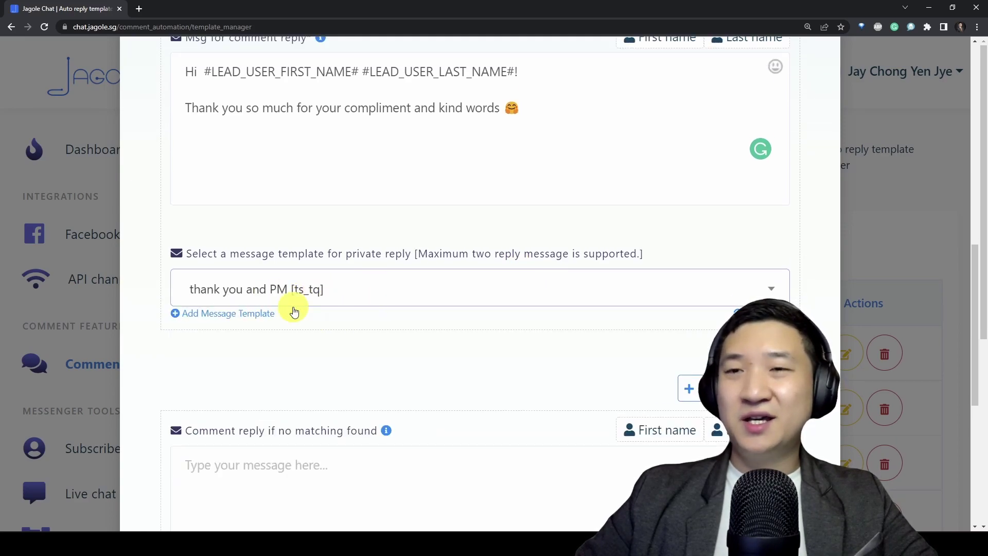
Step: Review the auto reply's filter words, public comment reply, private reply template and the no-match reply fields
scroll(551, 322, "down", 3)
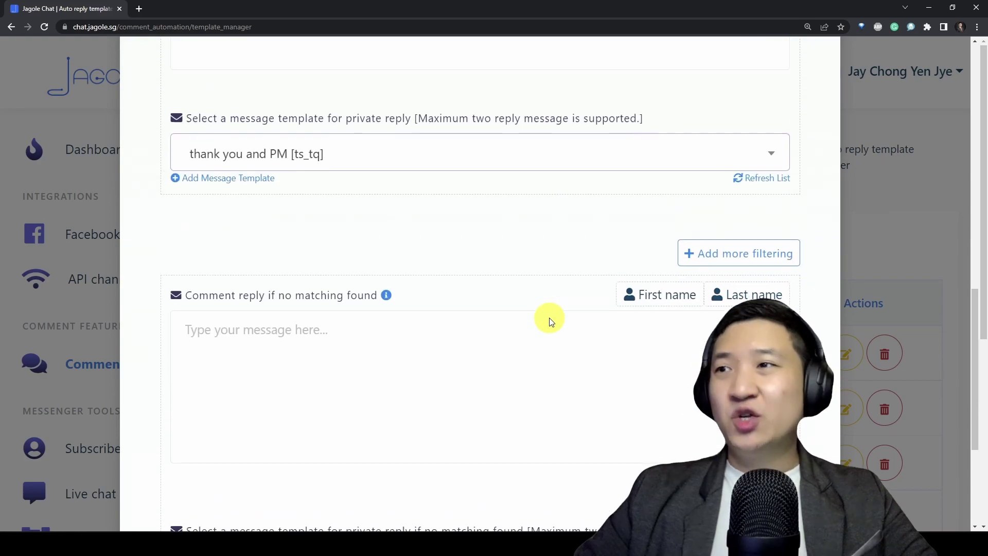
scroll(551, 322, "up", 13)
scroll(551, 322, "down", 3)
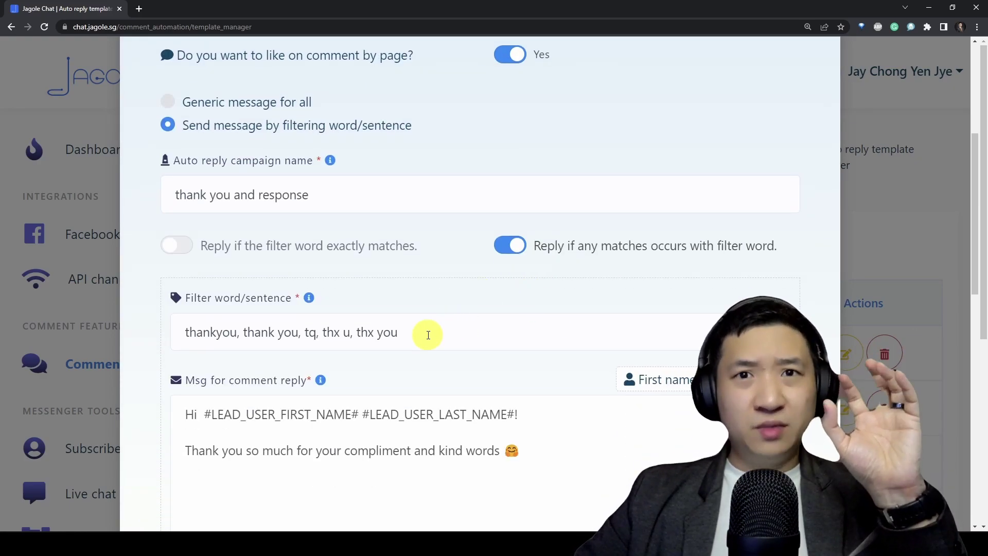
left_click_drag(222, 332, 446, 331)
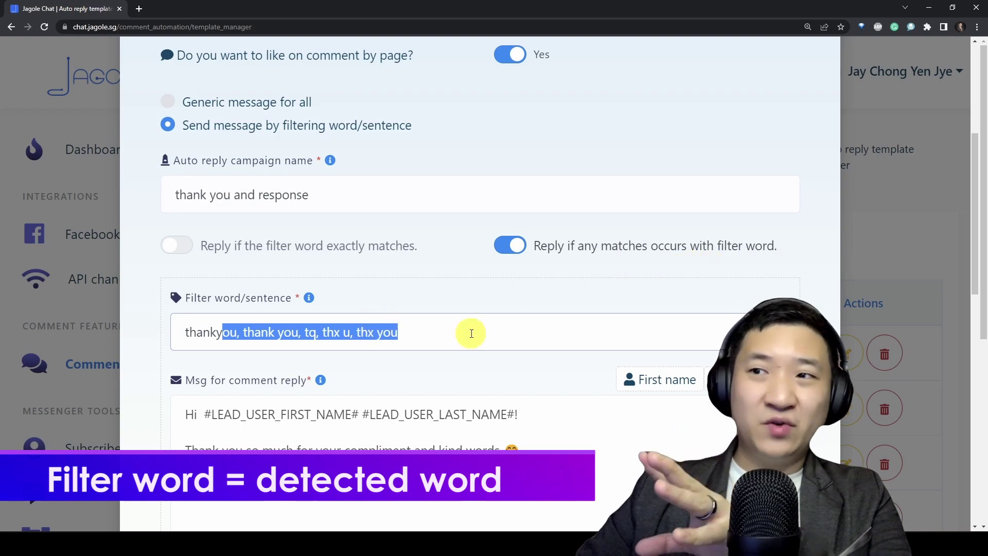
scroll(464, 334, "down", 3)
left_click(575, 285)
left_click_drag(517, 278, 137, 239)
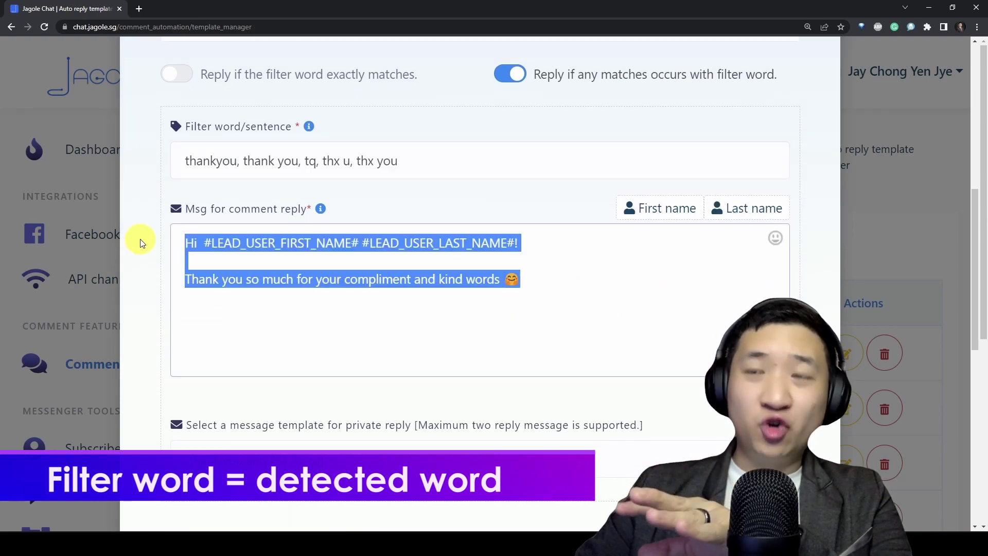
scroll(429, 366, "down", 2)
scroll(431, 366, "down", 3)
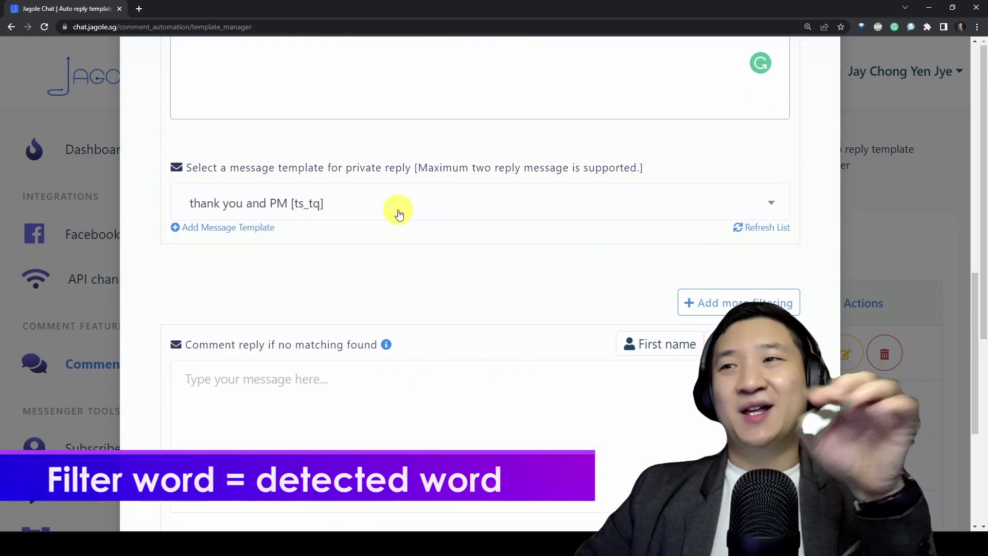
scroll(493, 266, "down", 5)
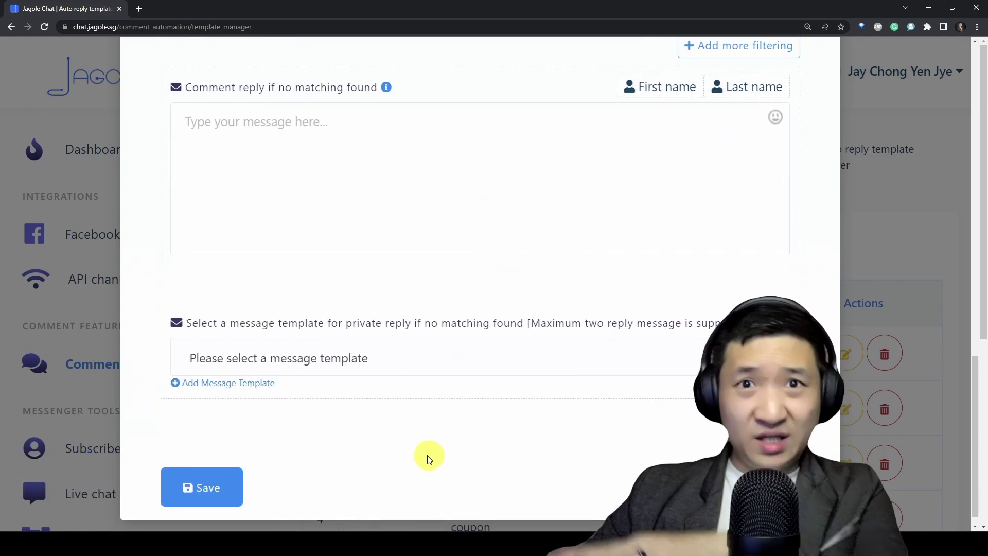
Step: Save the "thank you and response" auto reply template, leaving the no-match replies empty
scroll(464, 412, "down", 1)
left_click(202, 479)
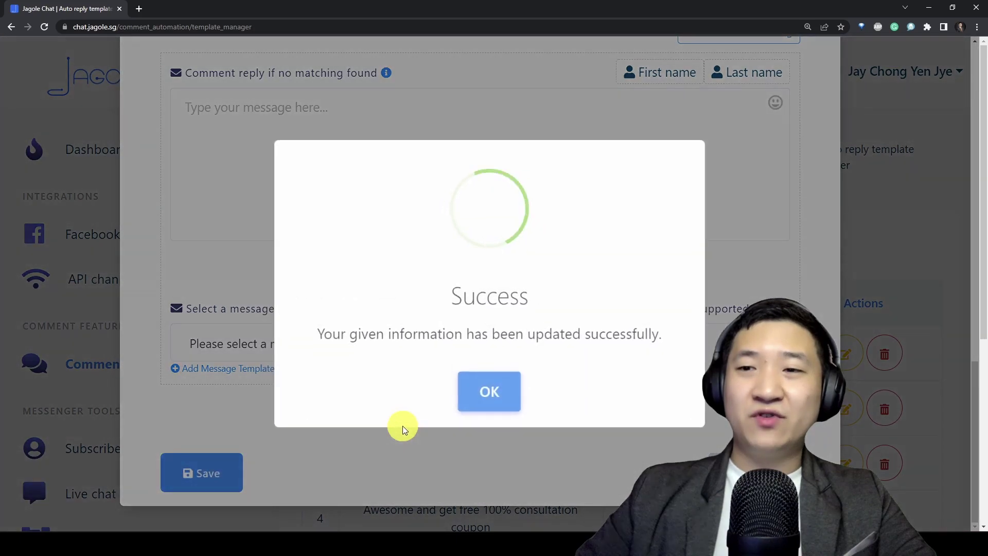
left_click(489, 391)
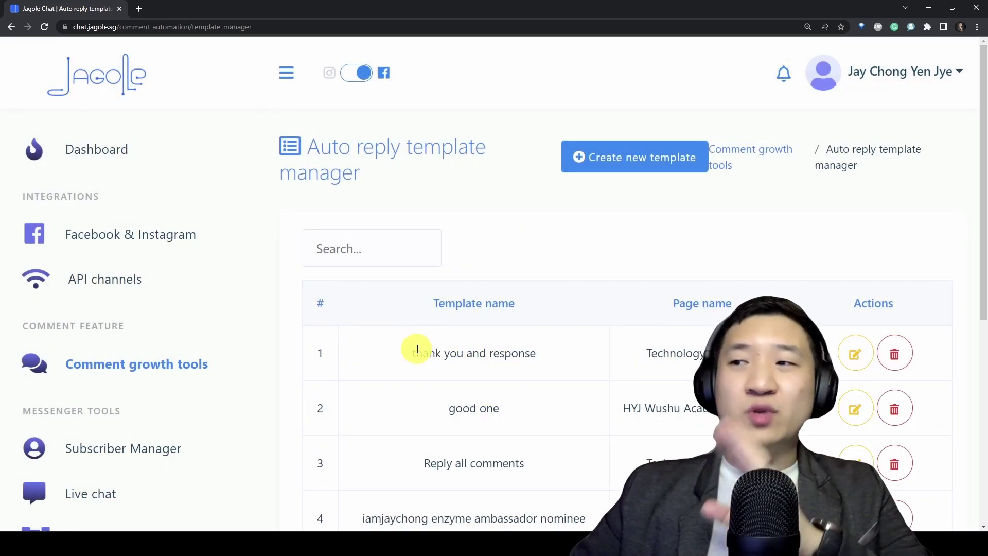
triple_click(418, 349)
scroll(675, 272, "down", 3)
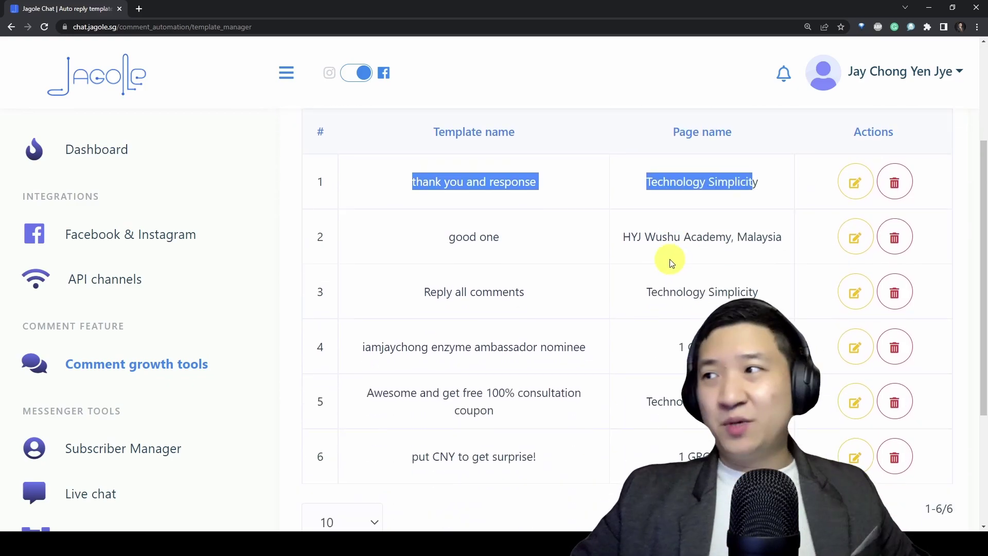
left_click_drag(404, 186, 739, 205)
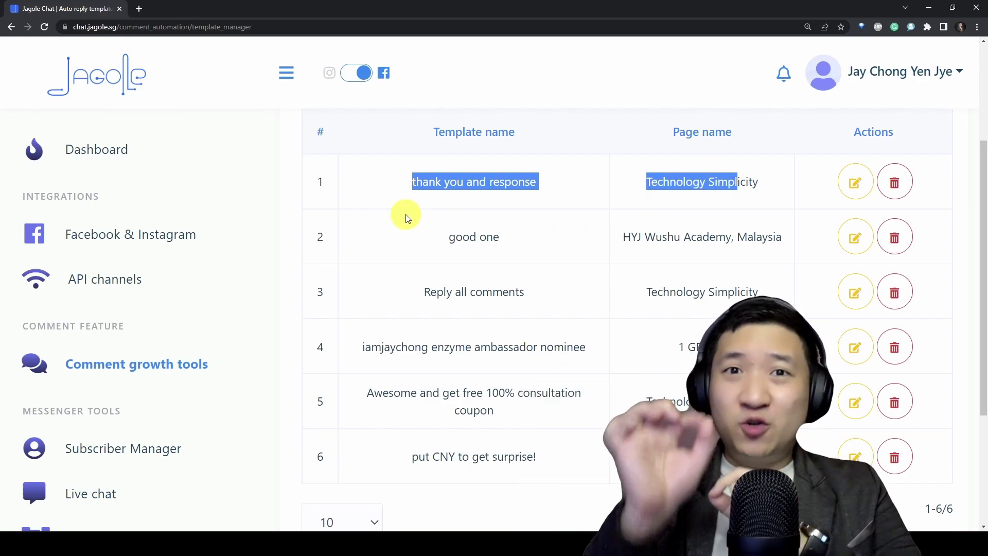
left_click(384, 172)
Step: Open the Facebook comment automation campaigns and select the Technology Simplicity page
left_click(157, 361)
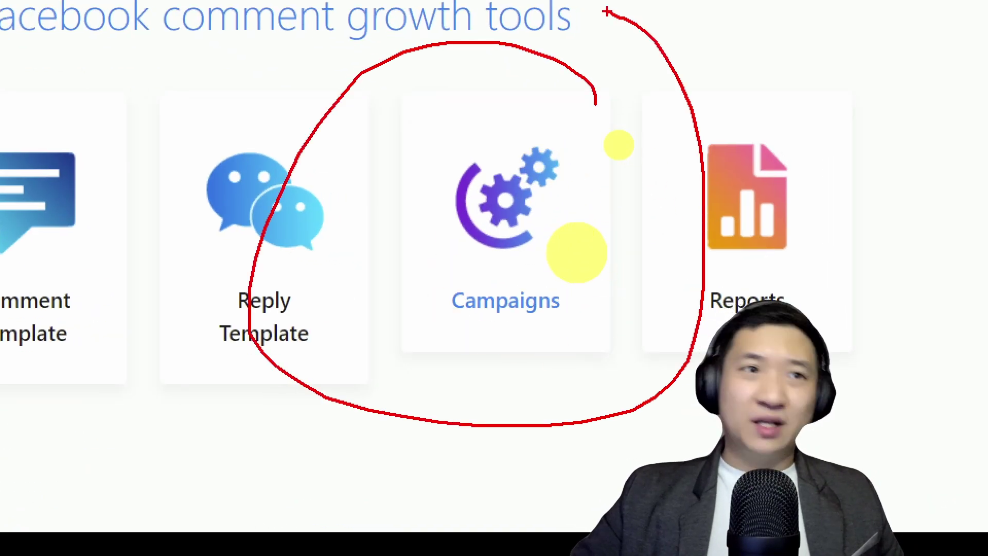
left_click(575, 251)
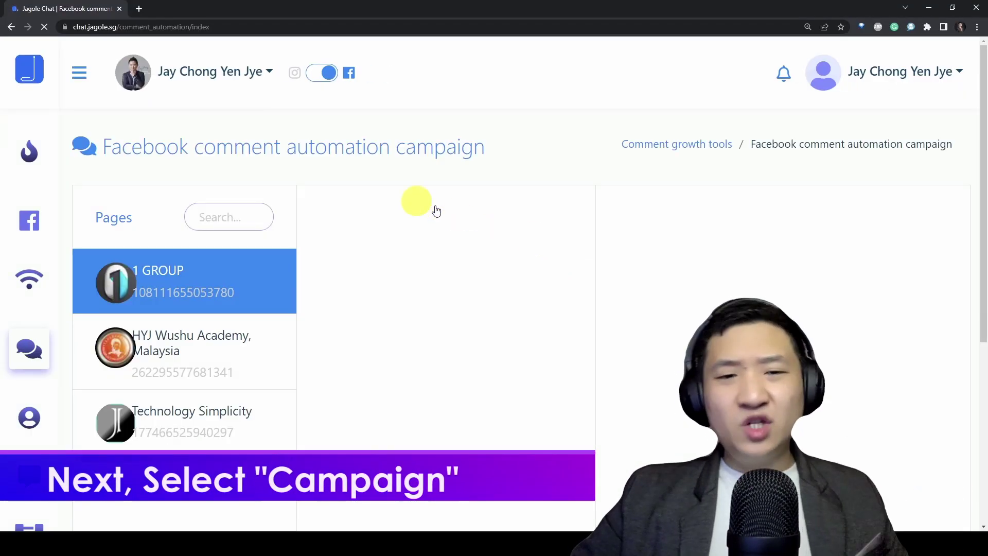
left_click(196, 427)
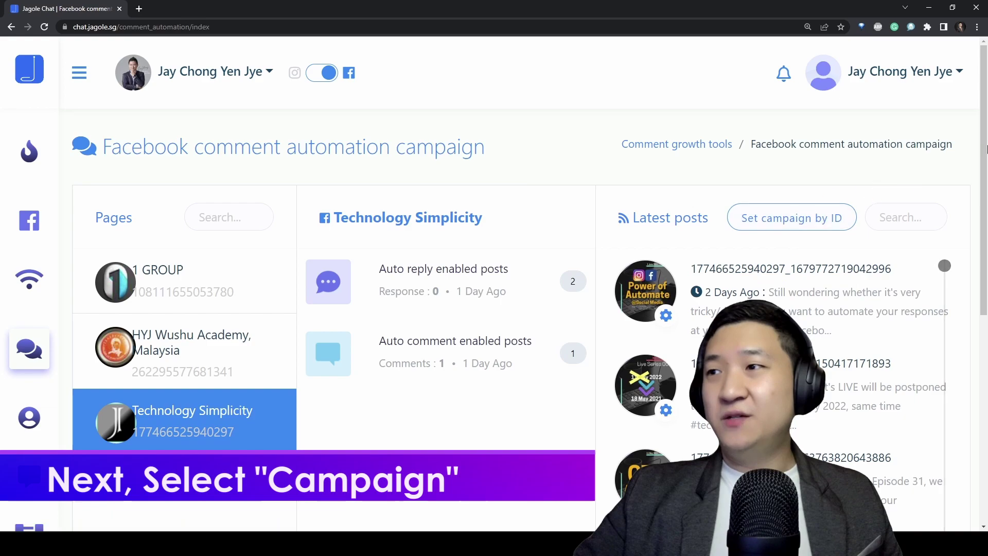
left_click_drag(984, 215, 984, 193)
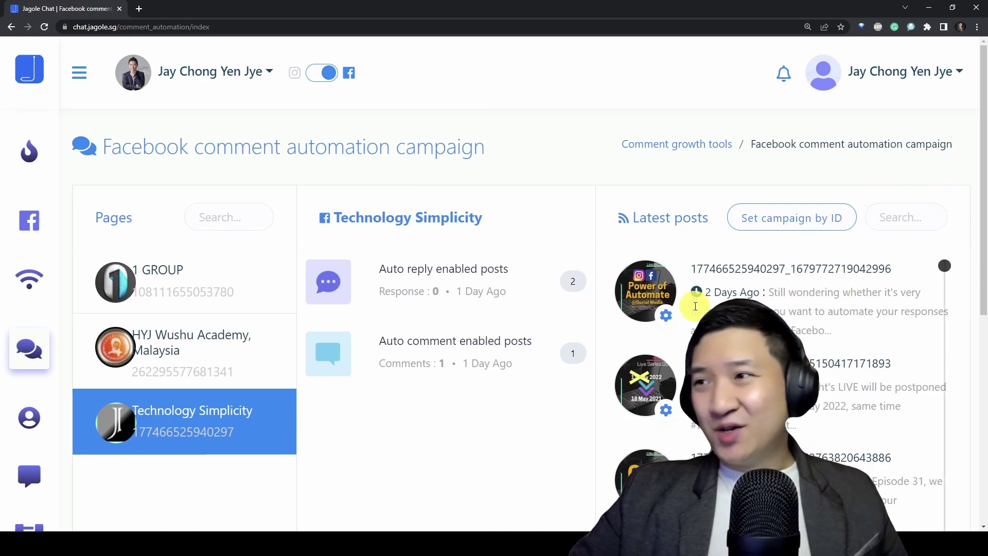
scroll(729, 299, "down", 5)
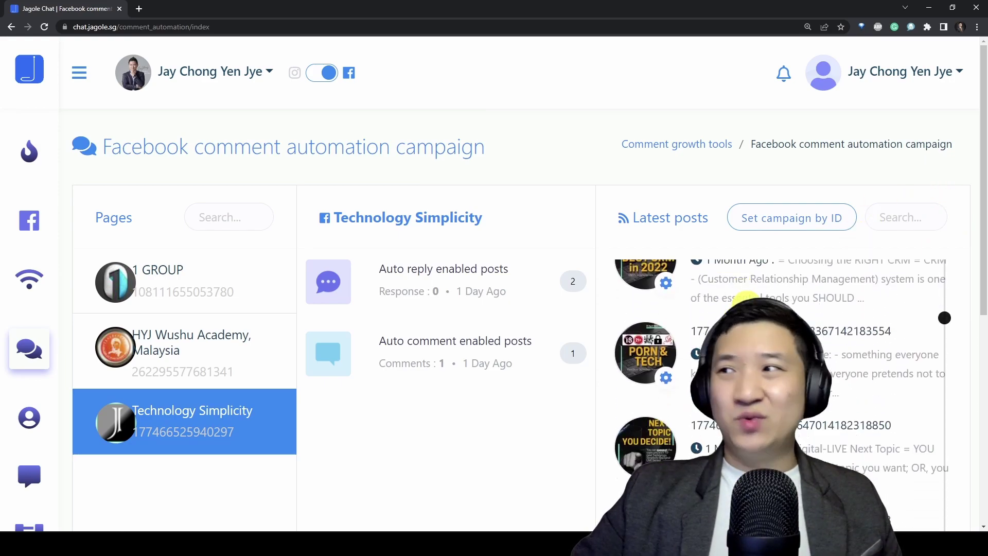
scroll(729, 299, "up", 5)
left_click_drag(984, 203, 984, 276)
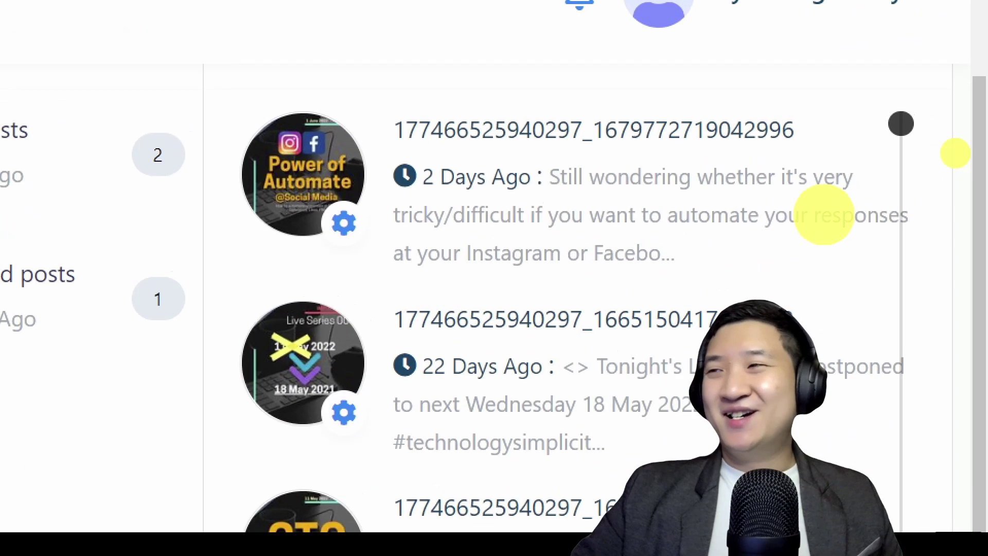
left_click_drag(946, 150, 834, 128)
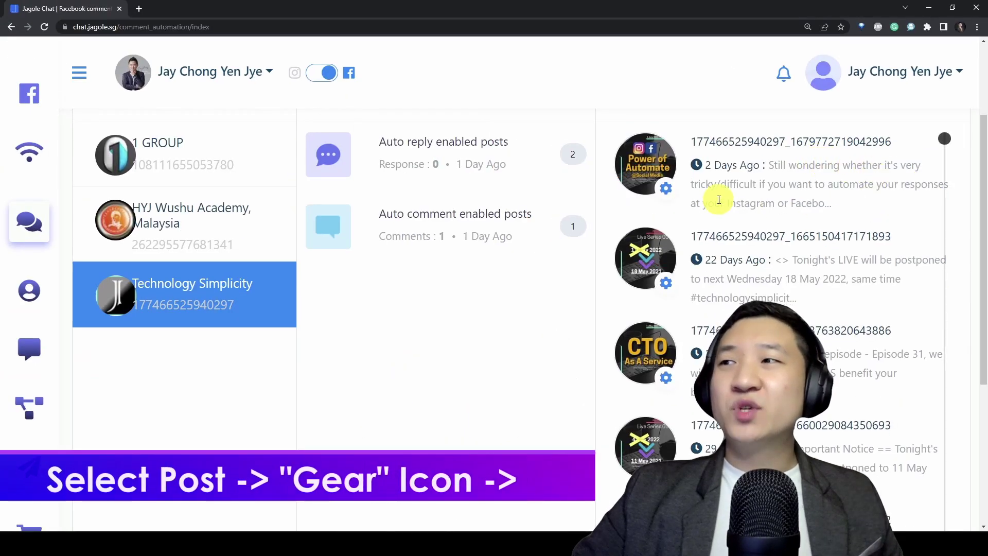
left_click(666, 188)
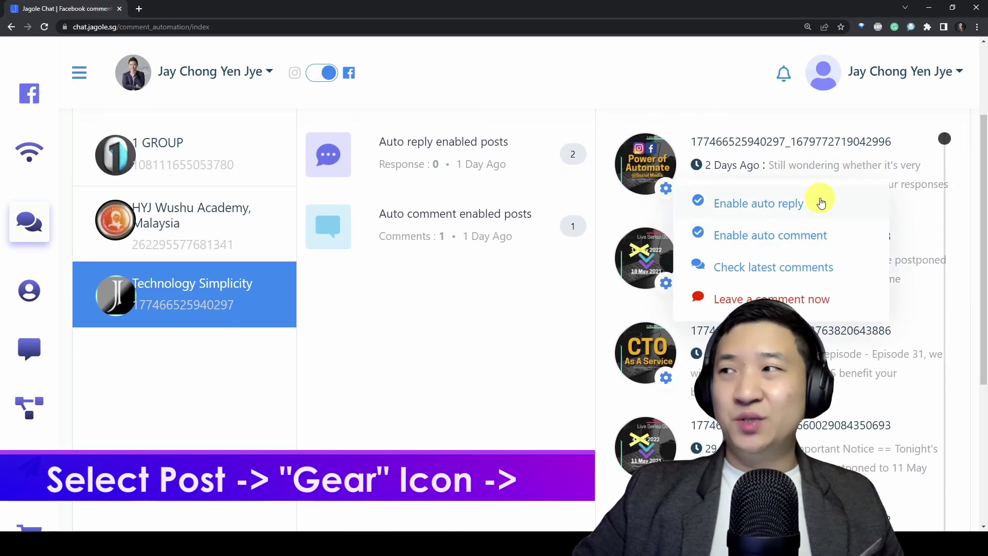
mouse_move(716, 150)
left_mouse_down()
mouse_move(766, 170)
mouse_move(675, 133)
left_mouse_up()
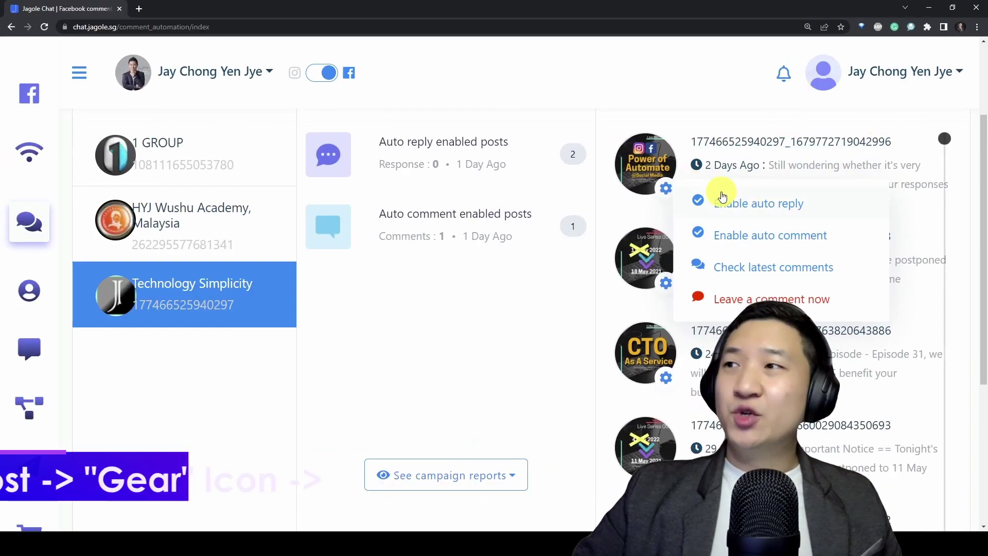
left_click(596, 175)
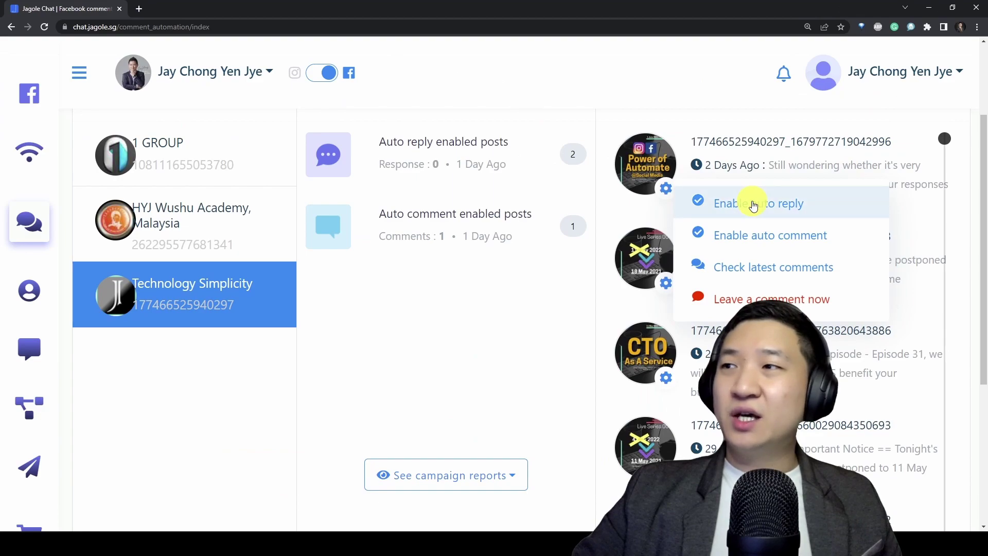
left_click(752, 205)
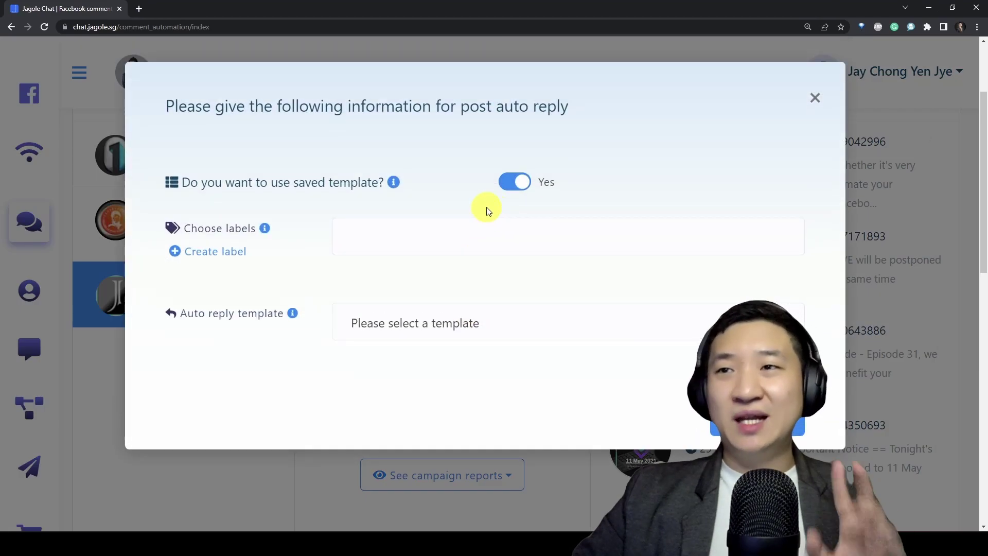
Step: Assign the label ts_tq and the "thank you and response" auto reply template to the post, and submit the auto reply setup
left_click(419, 228)
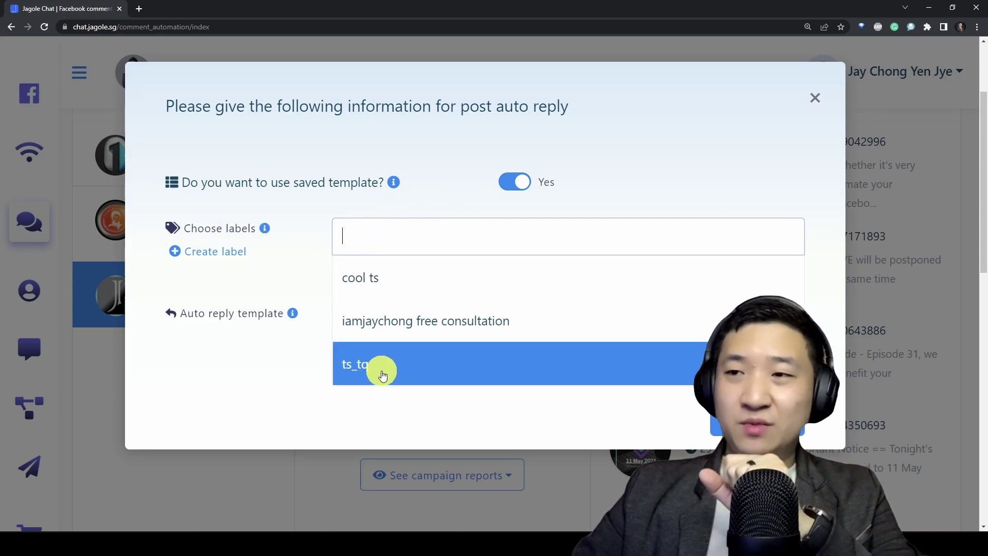
left_click(350, 370)
left_click(441, 338)
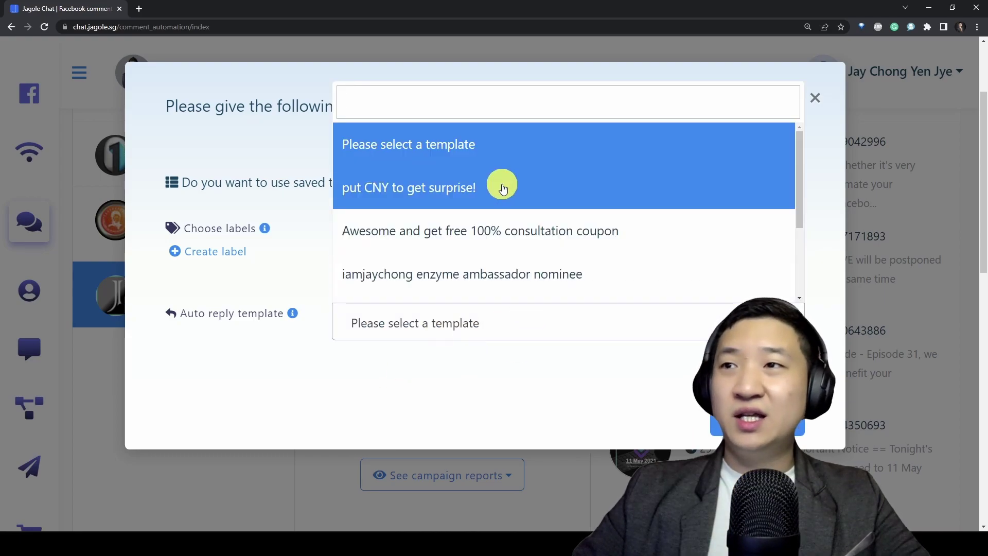
scroll(555, 257, "down", 1)
scroll(556, 256, "down", 1)
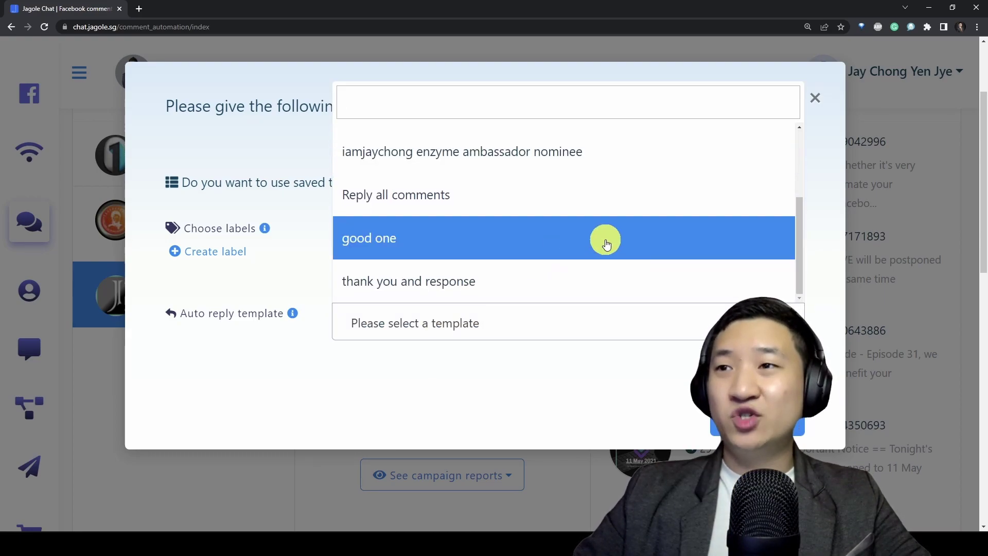
left_click(433, 284)
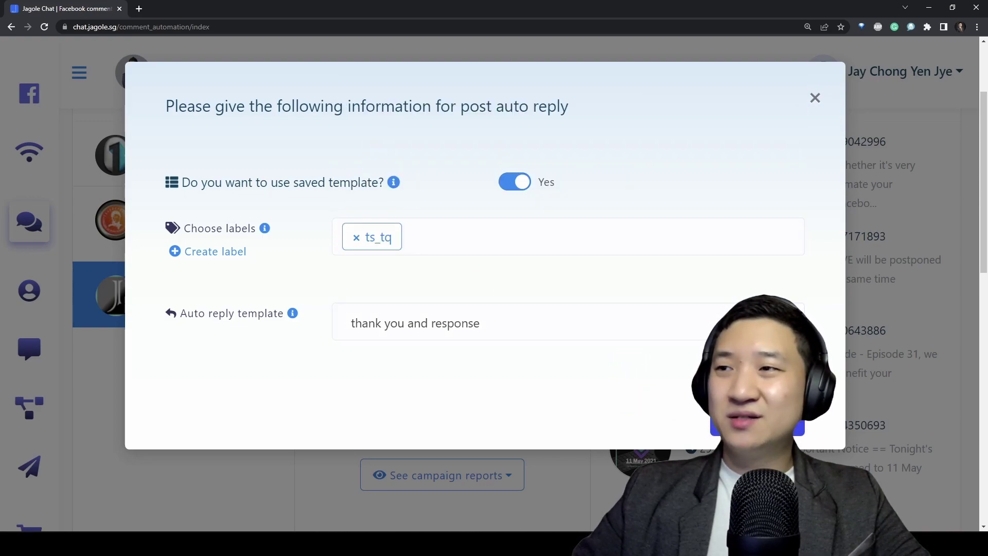
left_click(757, 425)
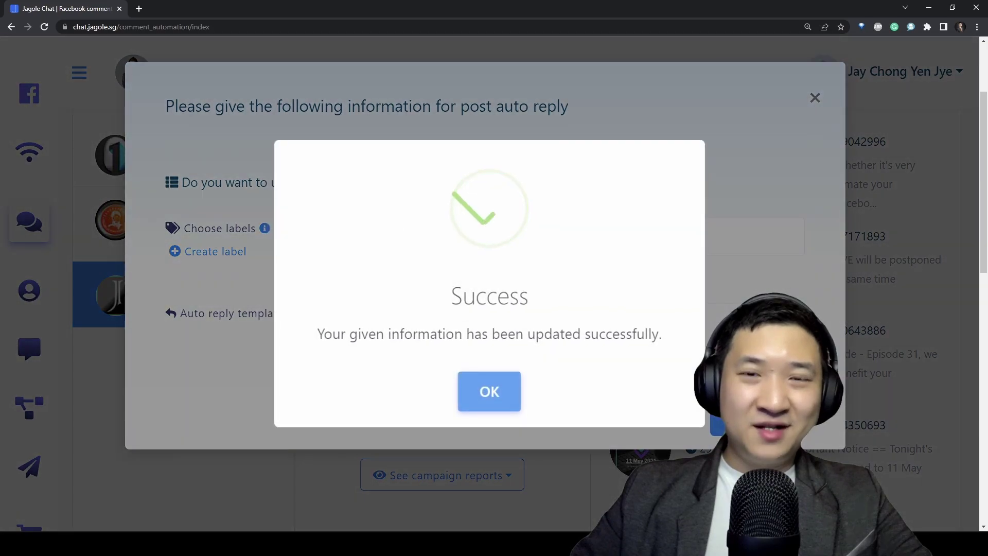
left_click(503, 403)
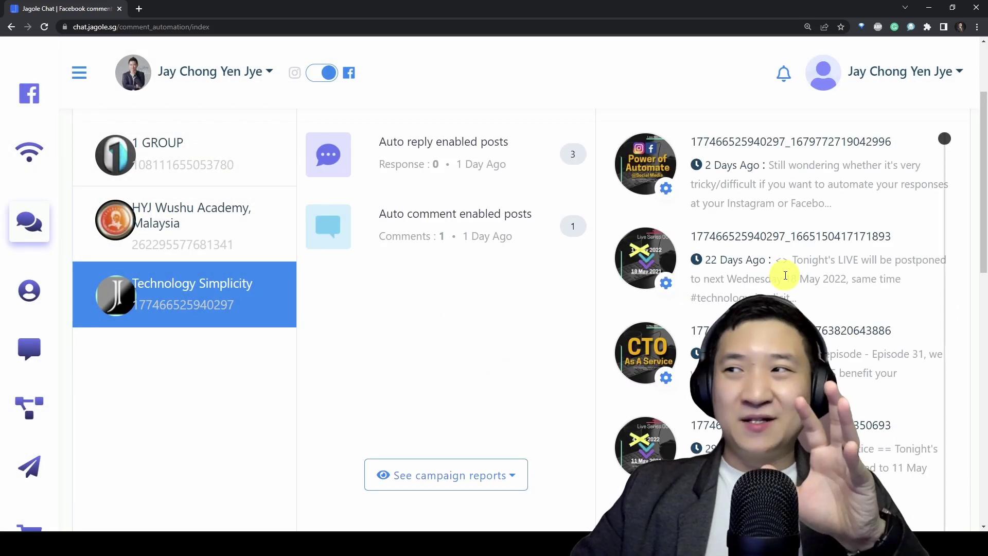
left_click(770, 140)
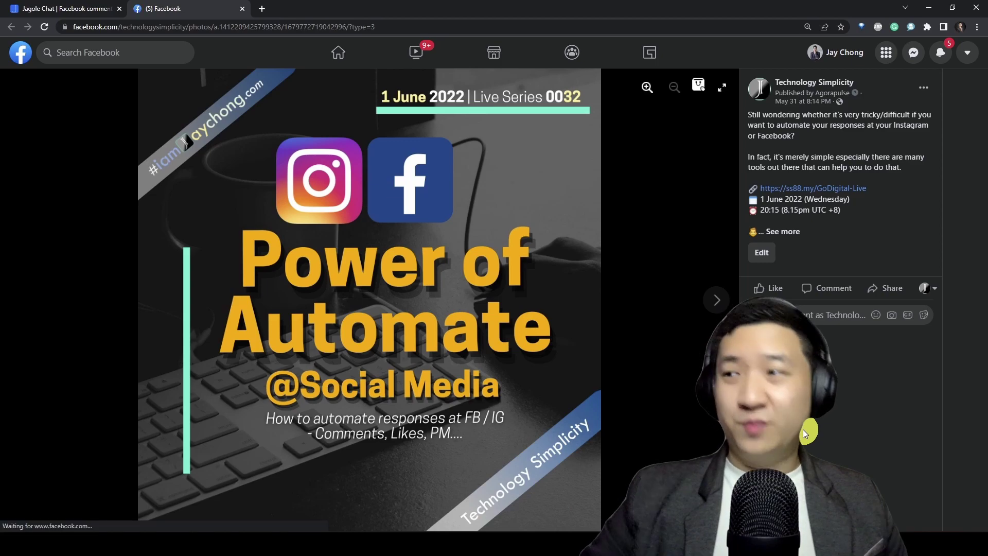
key("ctrl+plus")
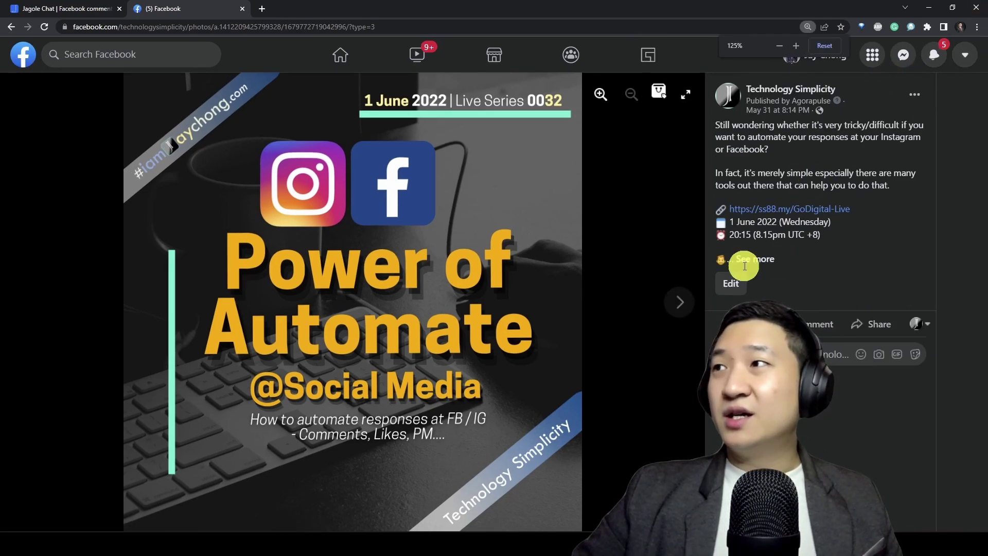
left_click(919, 324)
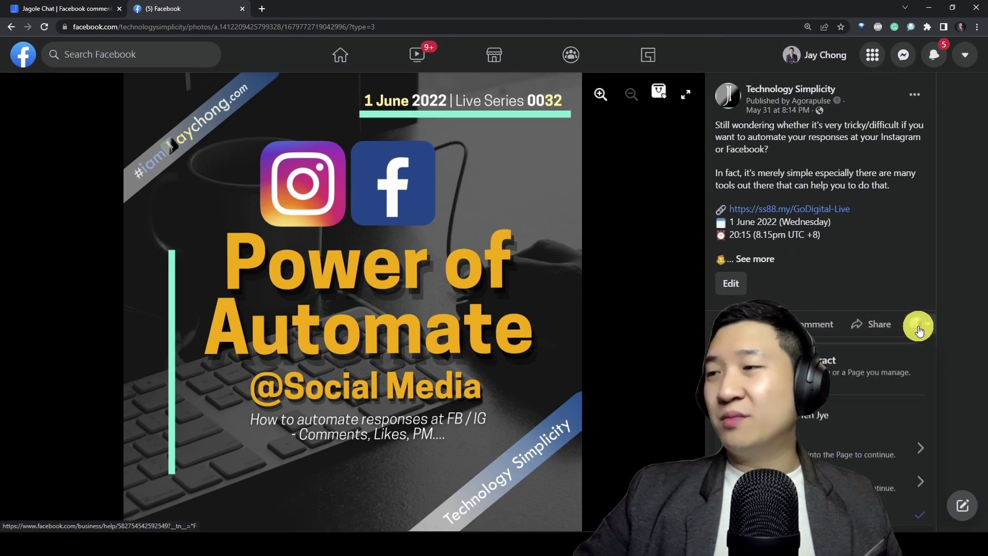
left_click(852, 412)
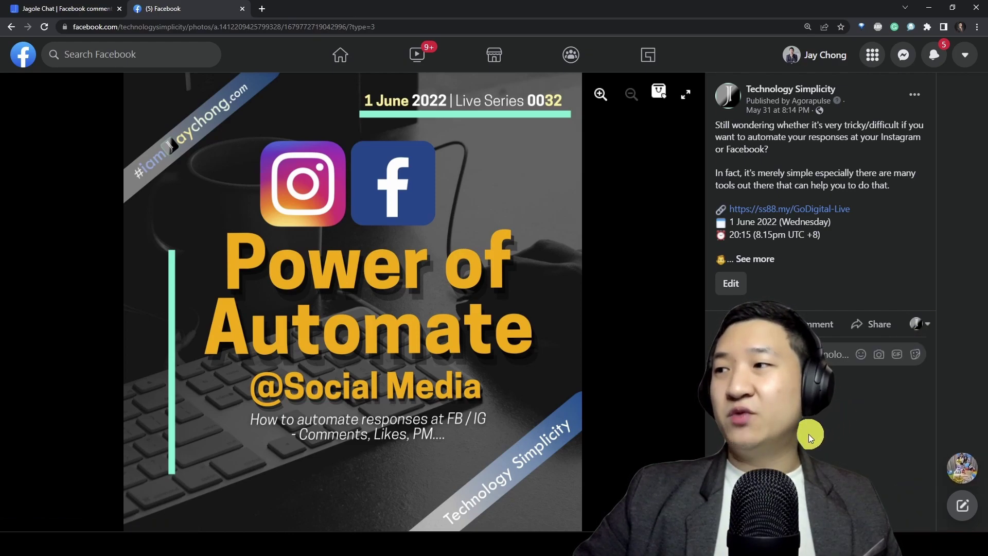
mouse_move(964, 462)
left_click(973, 460)
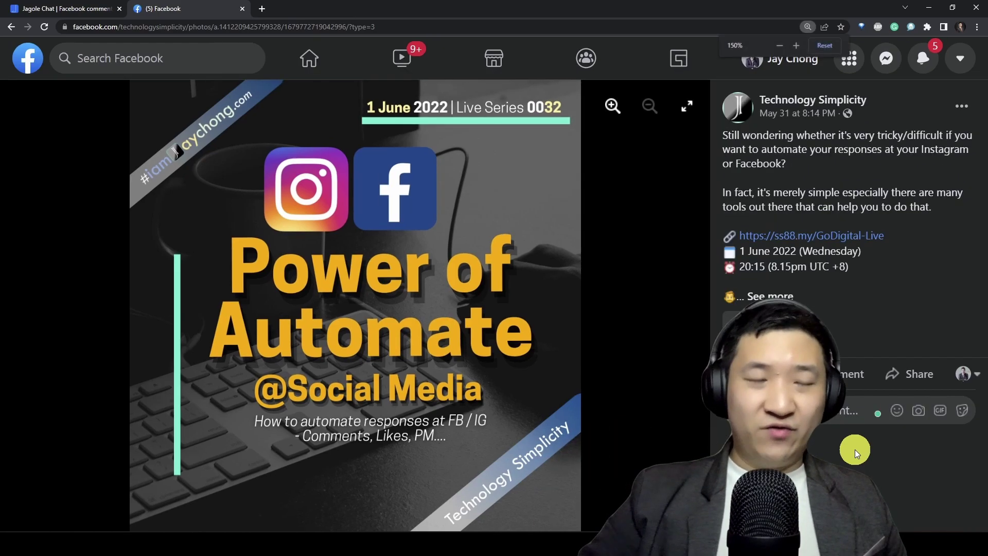
key("ctrl+minus")
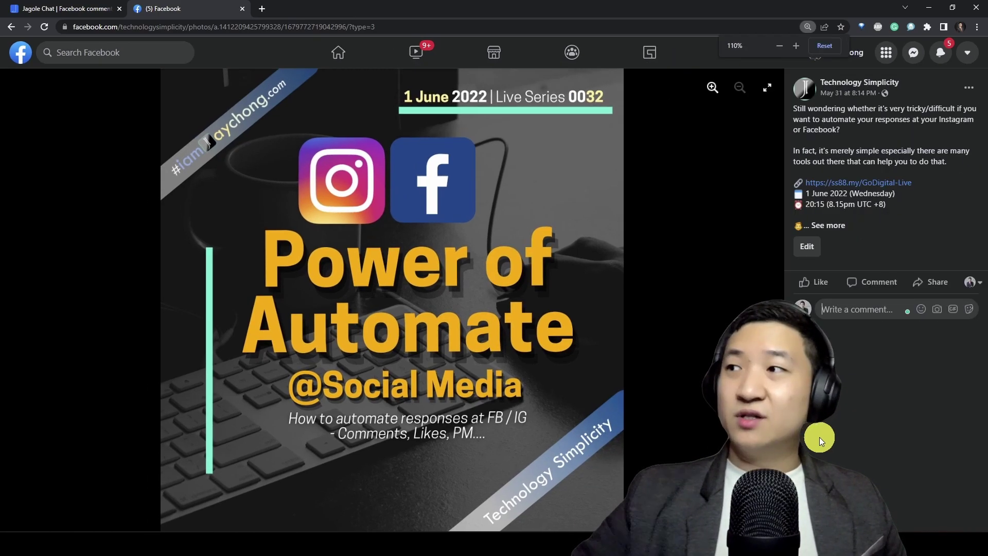
left_click(853, 309)
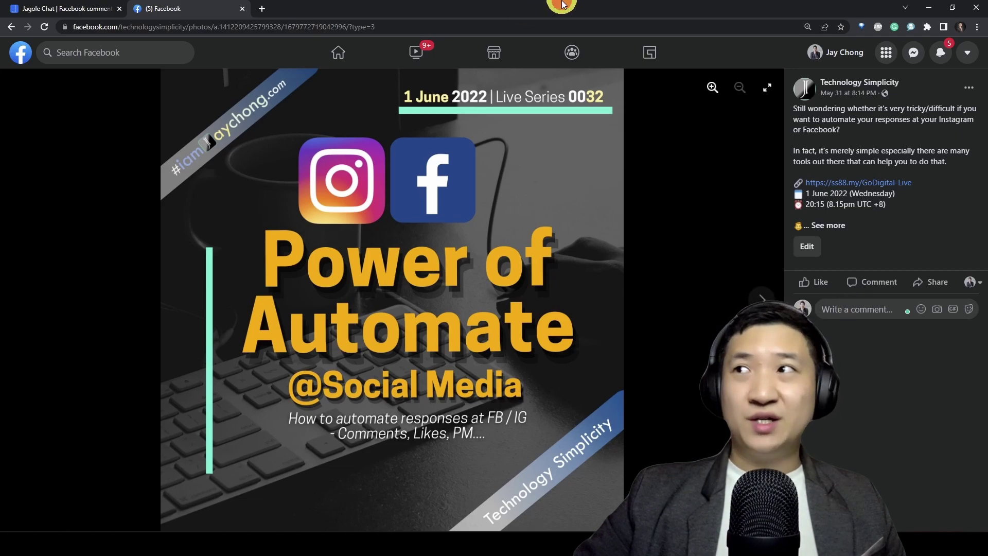
Step: Snap the browser window to half the screen, widen it to about two thirds, and minimize the photo viewer behind it
key("super+Left")
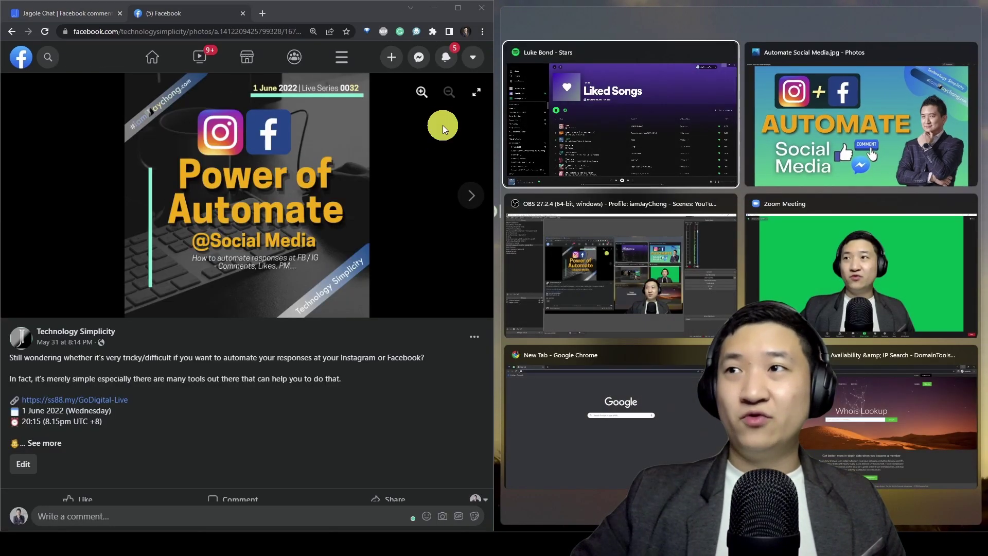
left_click(443, 122)
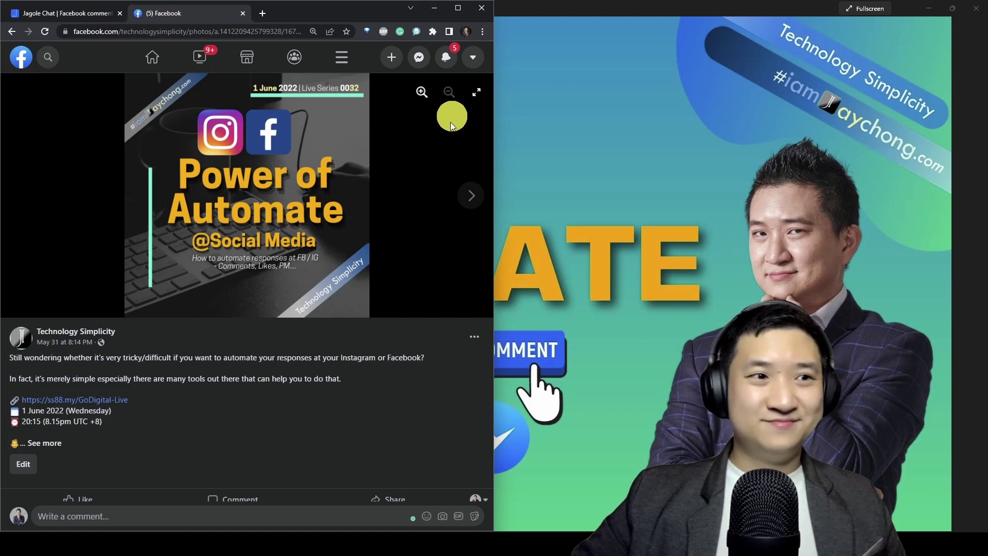
left_click_drag(495, 141, 666, 145)
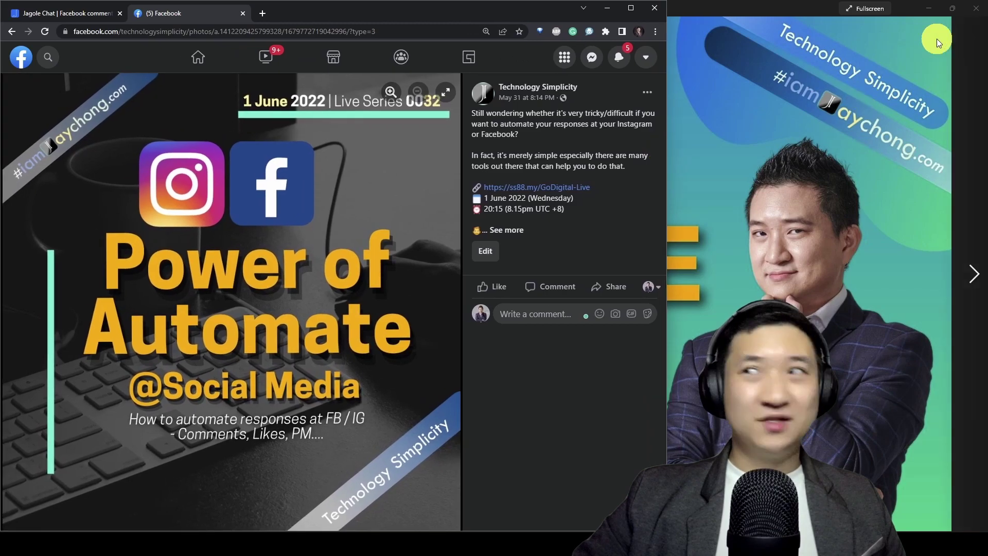
left_click(929, 8)
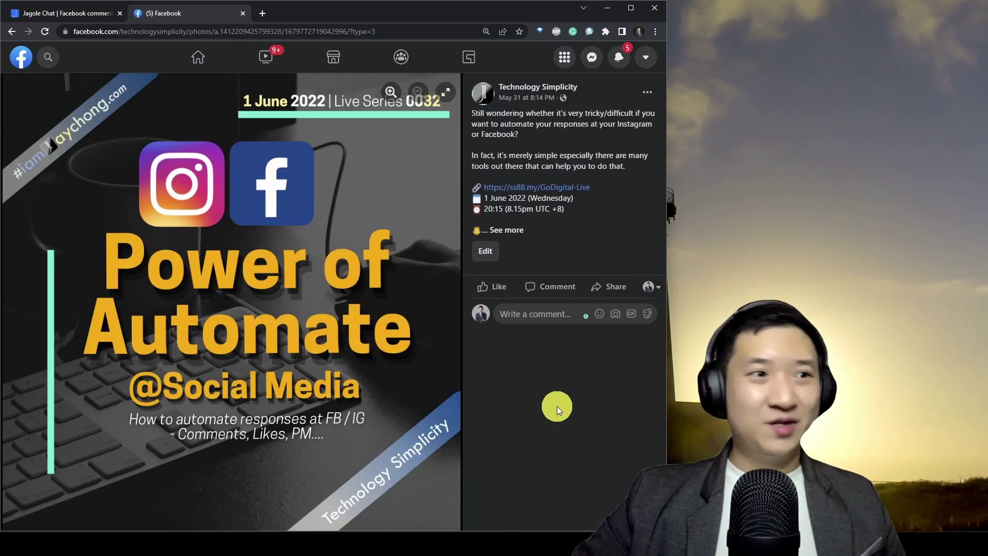
Step: Post the comment "thank you" on the Facebook post
left_click(559, 315)
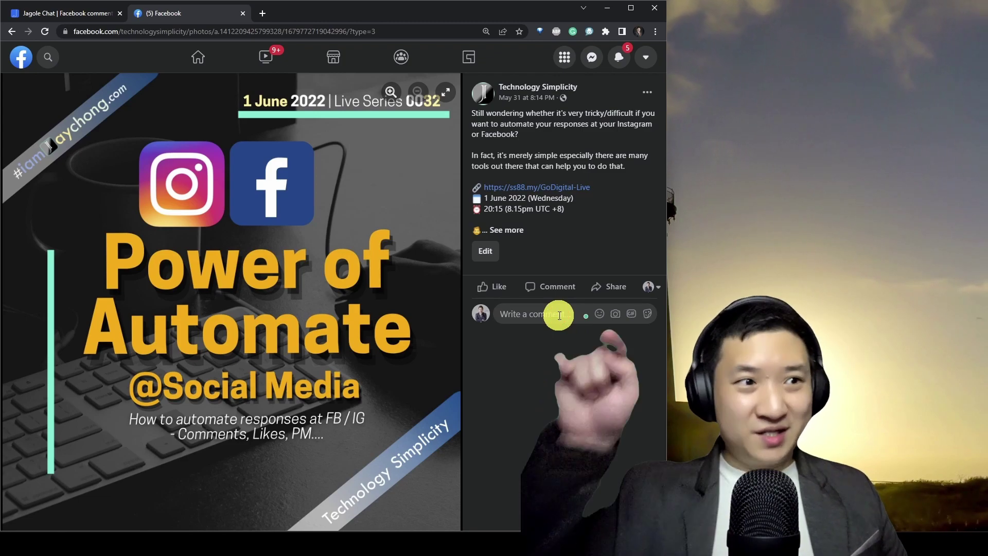
type("thank you")
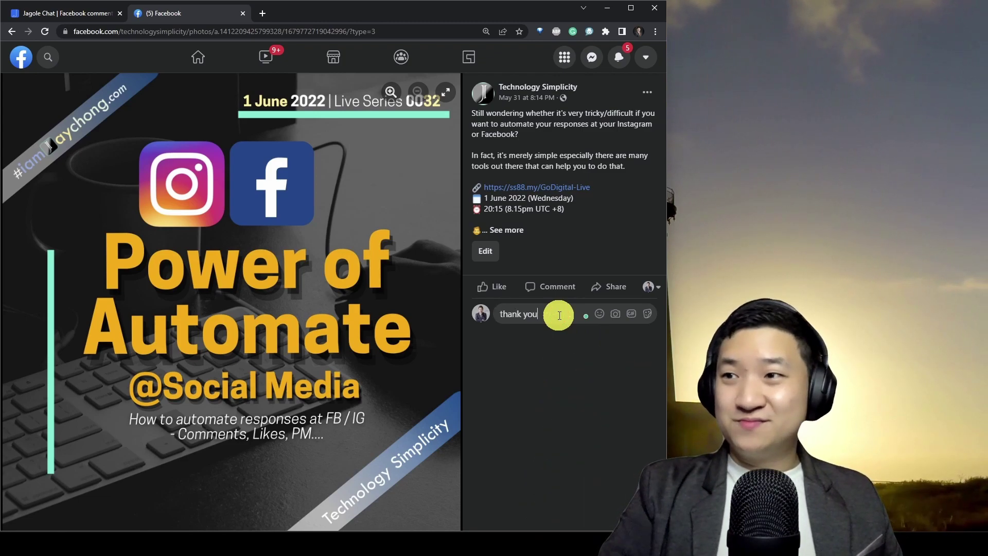
key("Return")
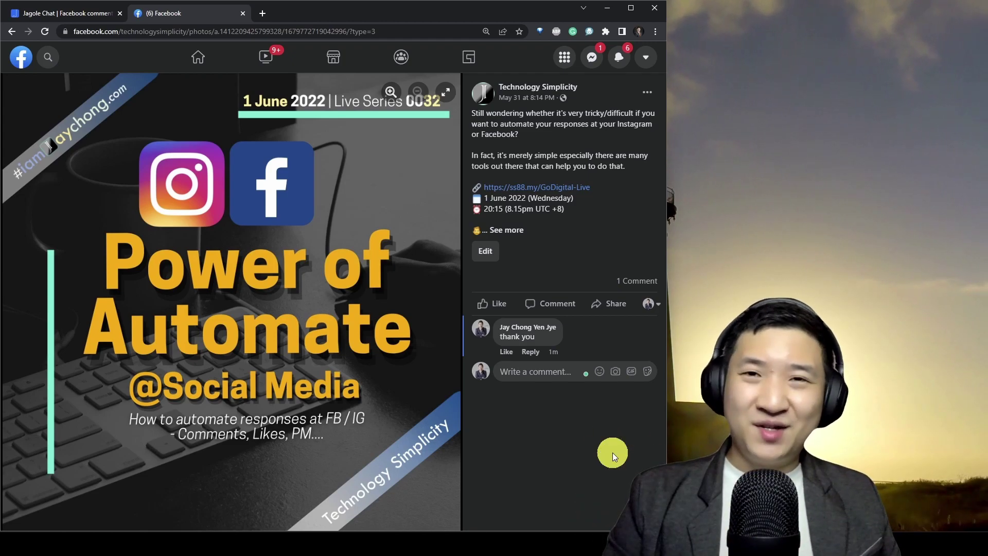
Step: Reload the post to check for the public auto reply, and read the page's private reply messages in Messenger
key("F5")
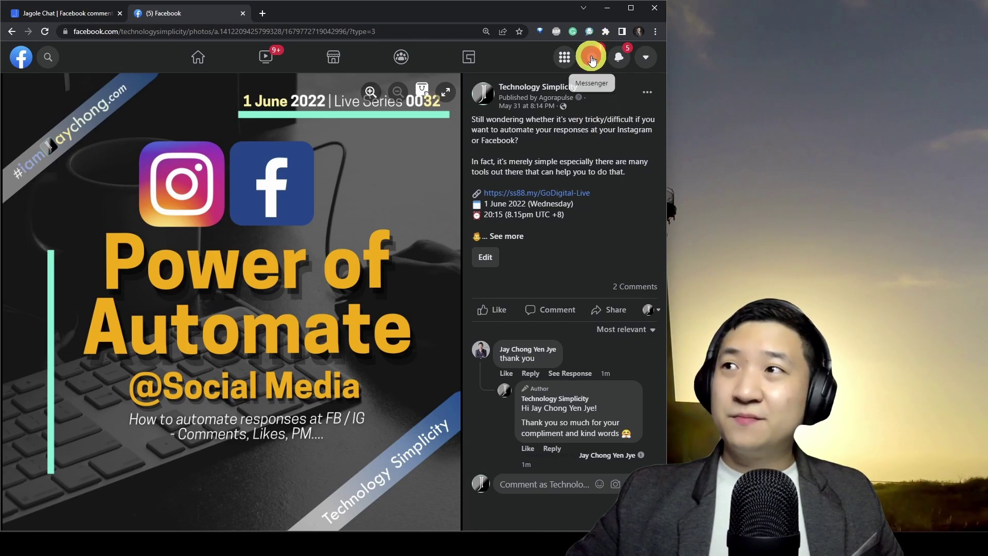
left_click(600, 50)
left_click(564, 142)
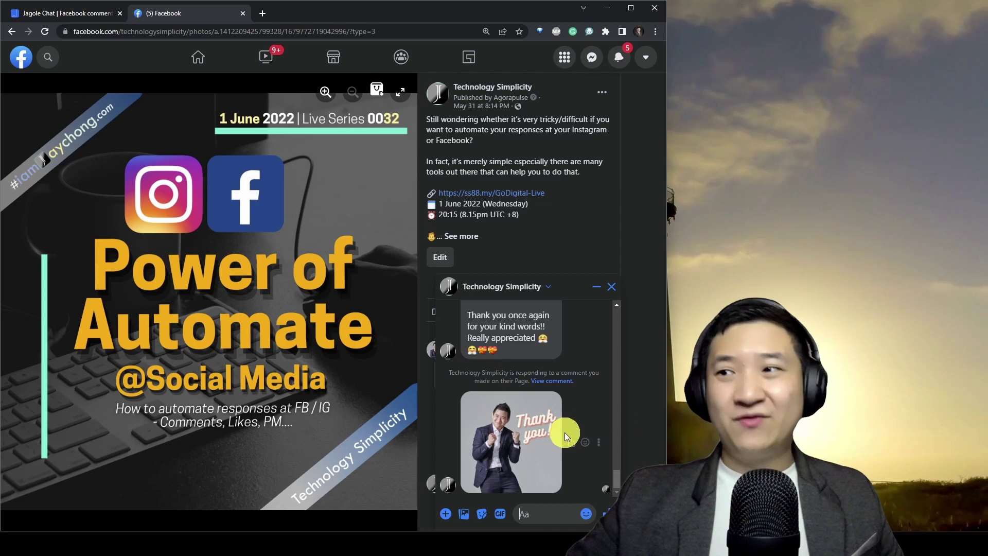
scroll(564, 432, "up", 2)
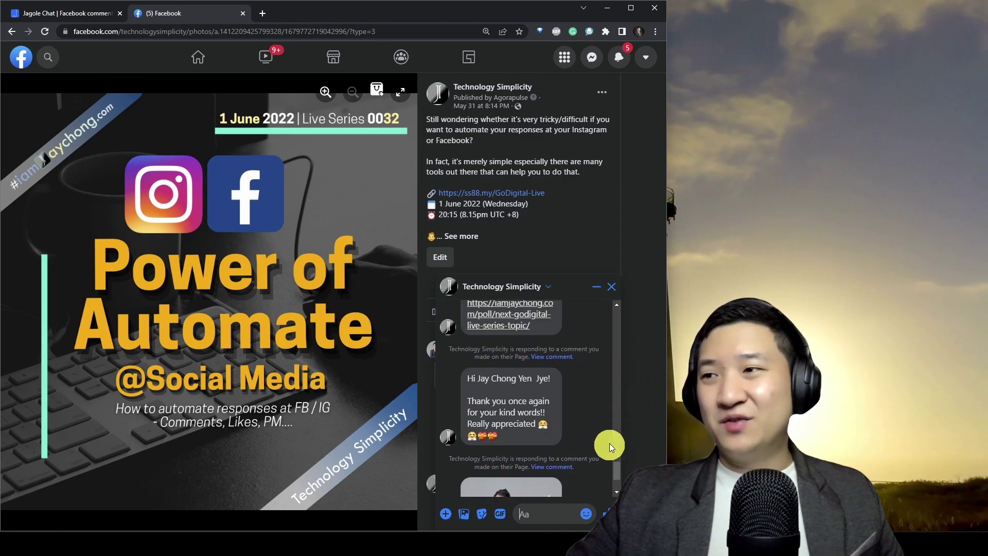
scroll(614, 476, "down", 1)
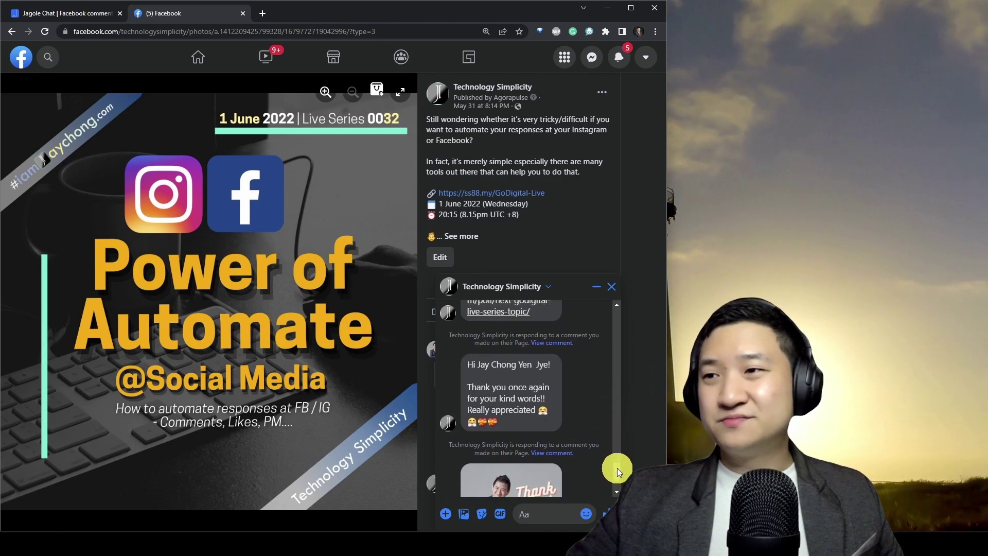
scroll(617, 471, "down", 1)
scroll(616, 472, "down", 1)
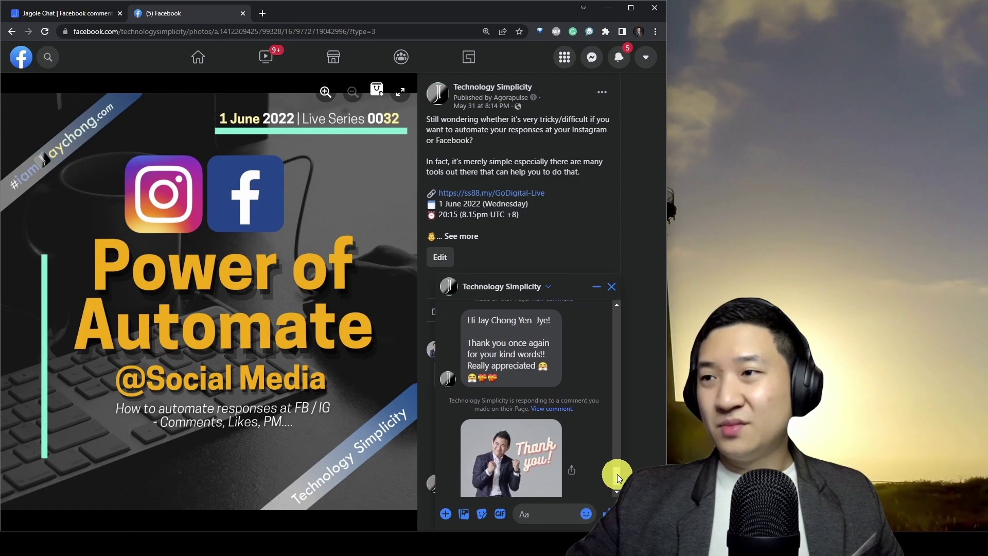
left_click_drag(477, 322, 547, 322)
left_click_drag(492, 342, 572, 422)
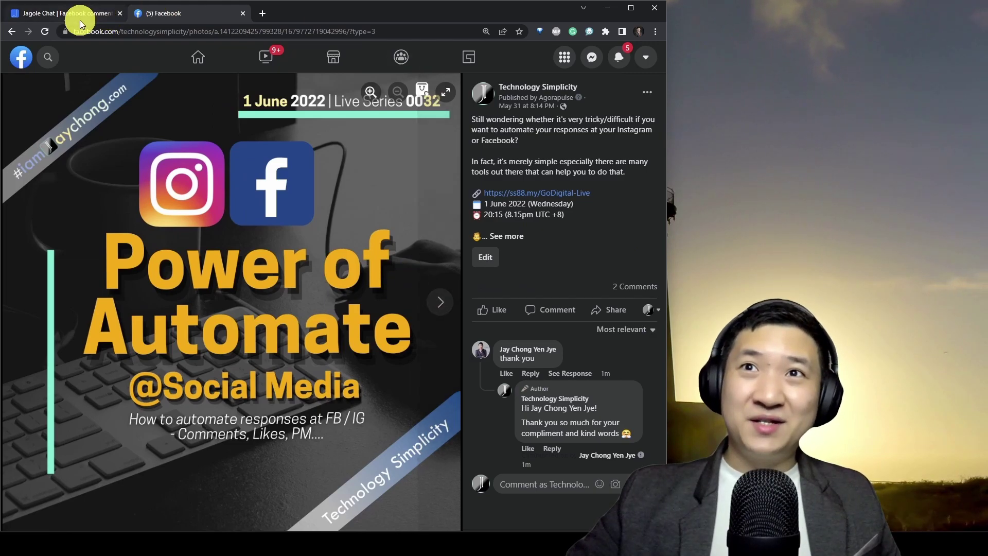
Step: Return to Jagole Chat in a maximized window and open the auto reply report for the "Power of Automate" post
left_click(77, 14)
left_click(631, 8)
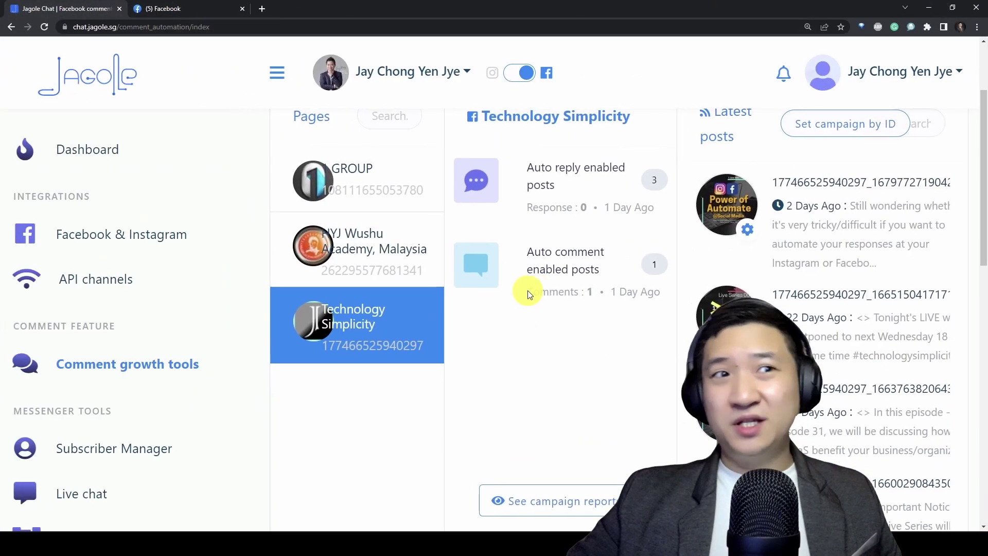
left_click(802, 230)
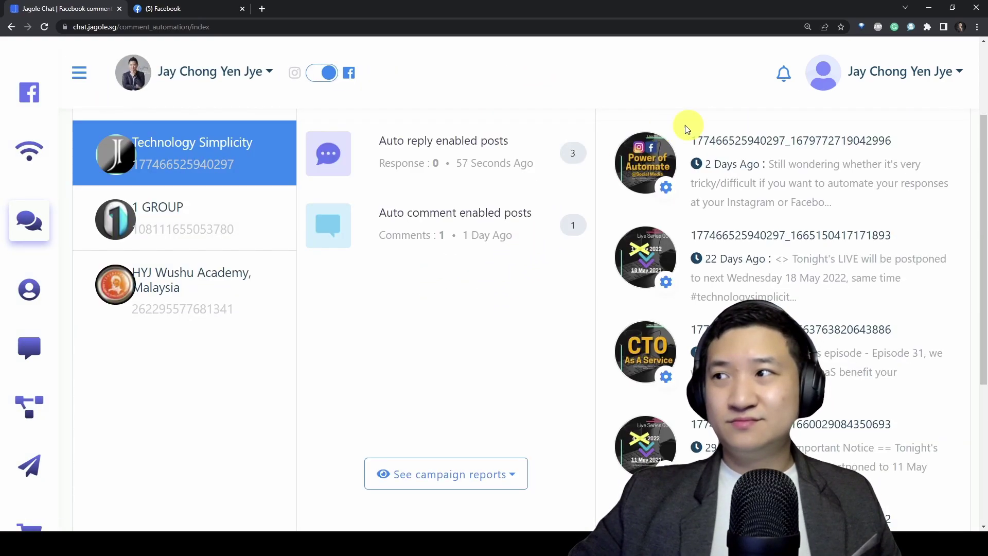
left_click(666, 189)
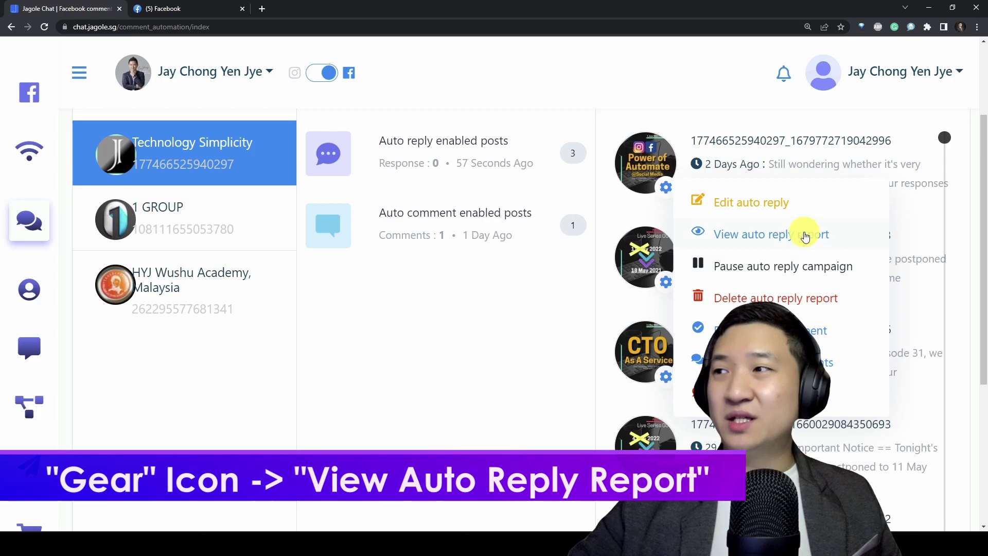
left_click(804, 235)
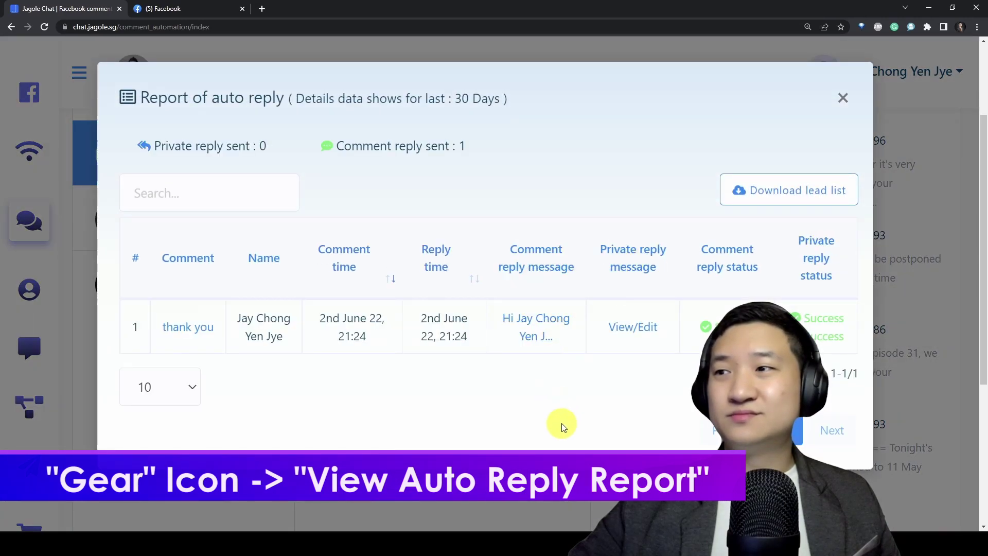
Step: Examine the report's comment, commenter, comment and reply times, and reply statuses at 150% page zoom
scroll(921, 359, "down", 5)
scroll(921, 359, "up", 5)
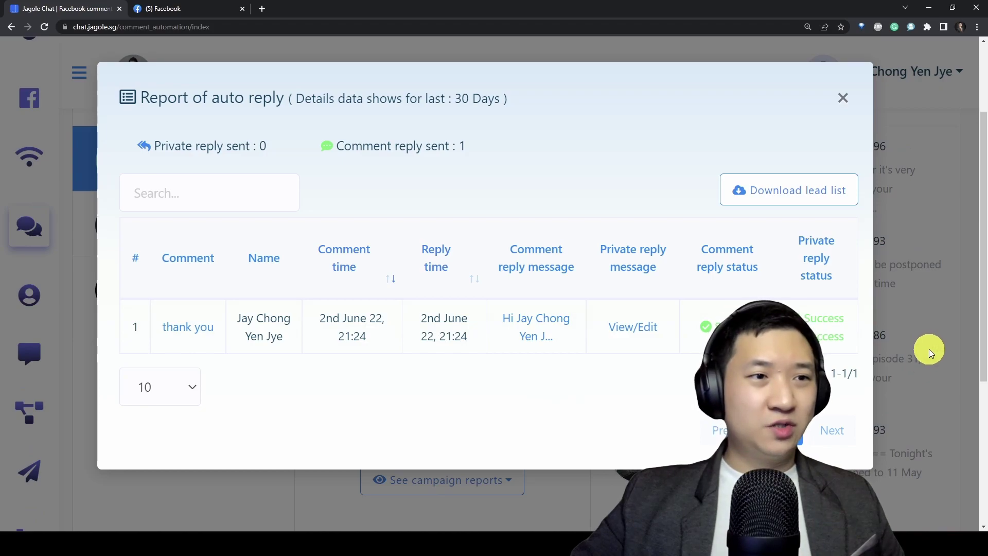
left_click(977, 27)
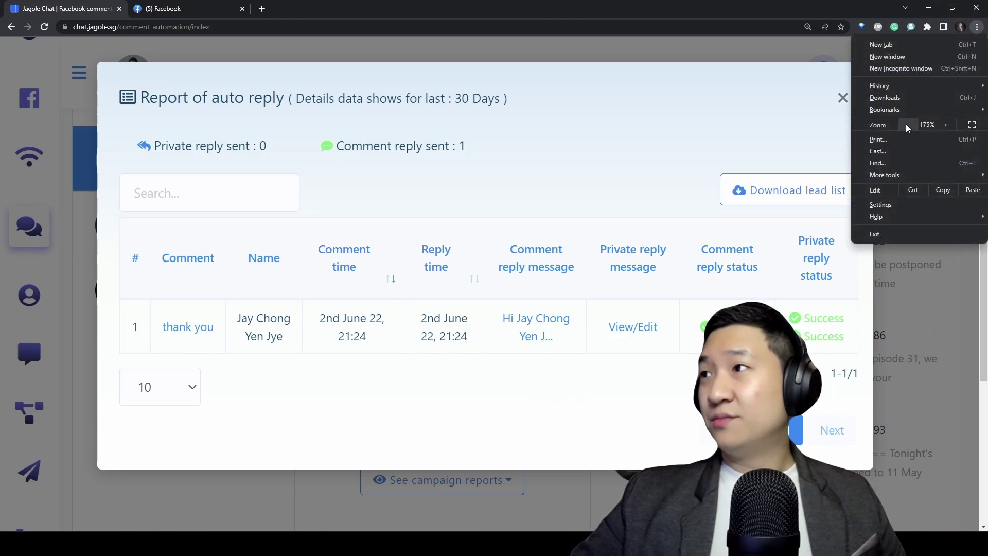
left_click(913, 122)
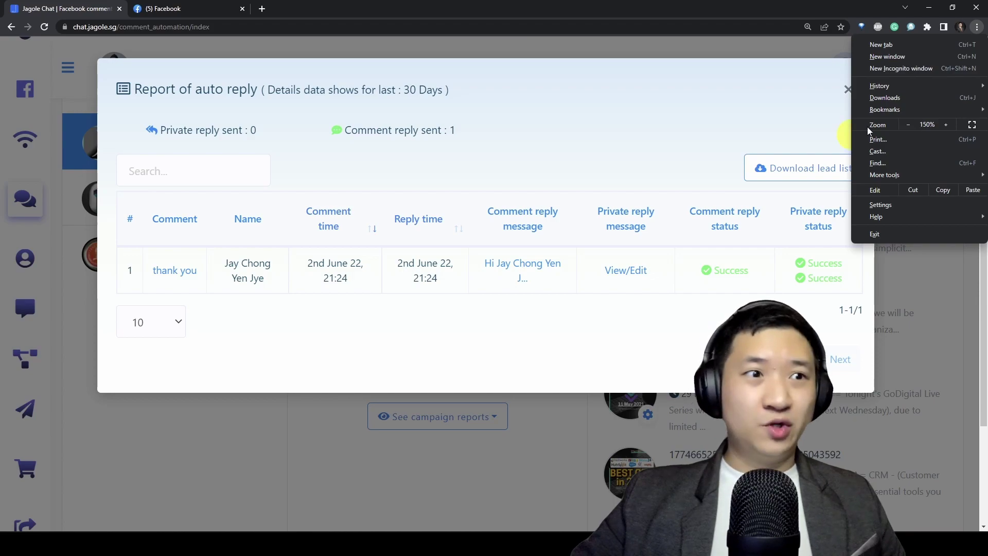
left_click(547, 370)
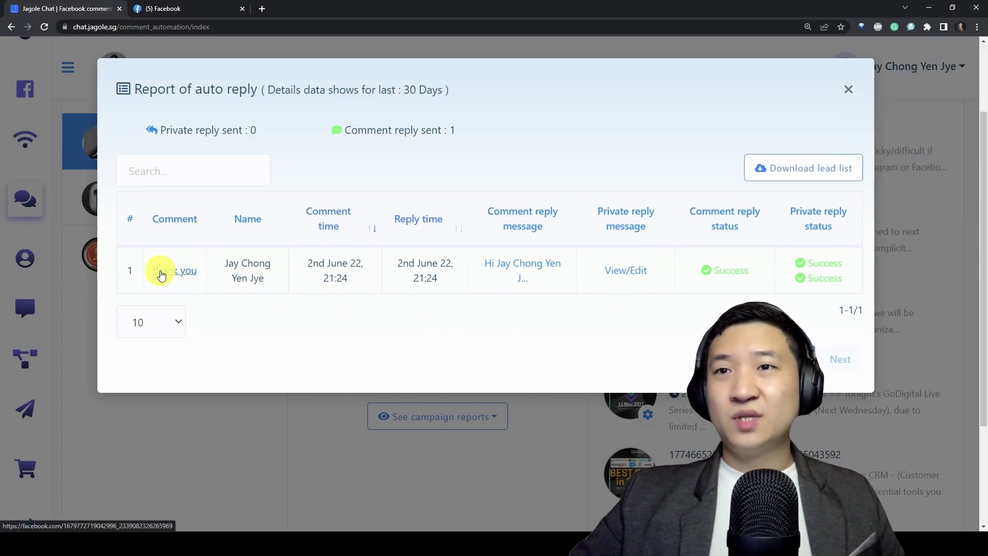
left_click_drag(227, 260, 445, 286)
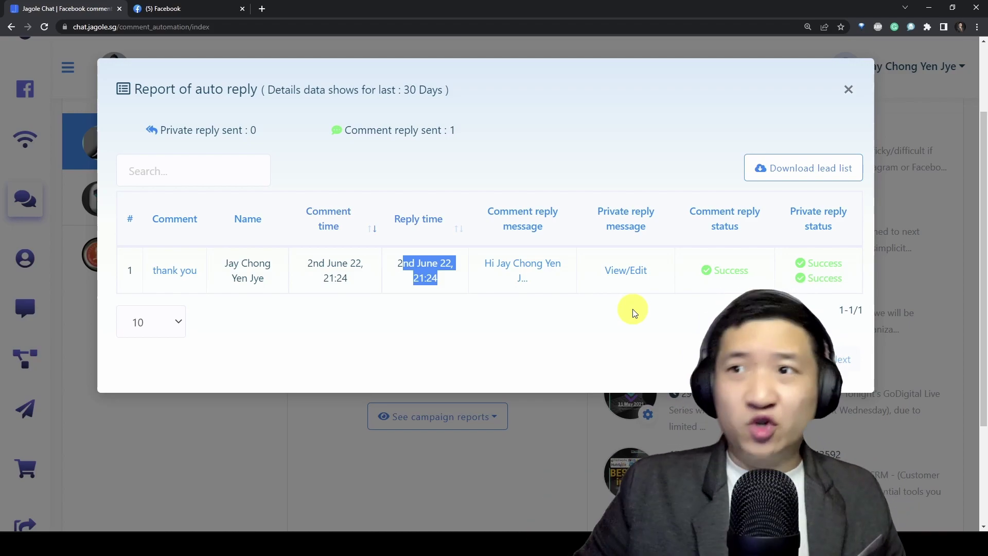
Step: Close the auto reply report, expand the side navigation and look over the comment automation campaign page
left_click(859, 92)
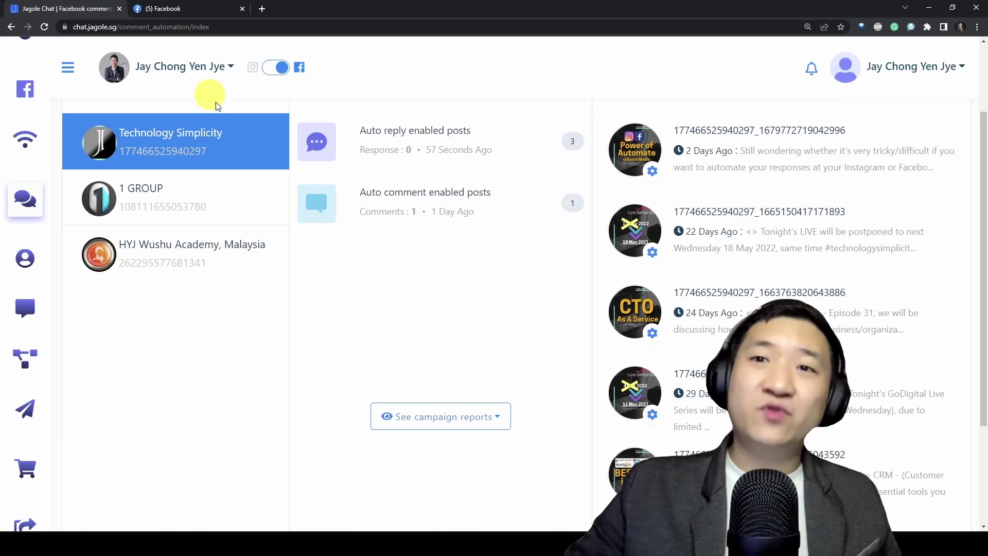
left_click(70, 68)
scroll(257, 314, "down", 3)
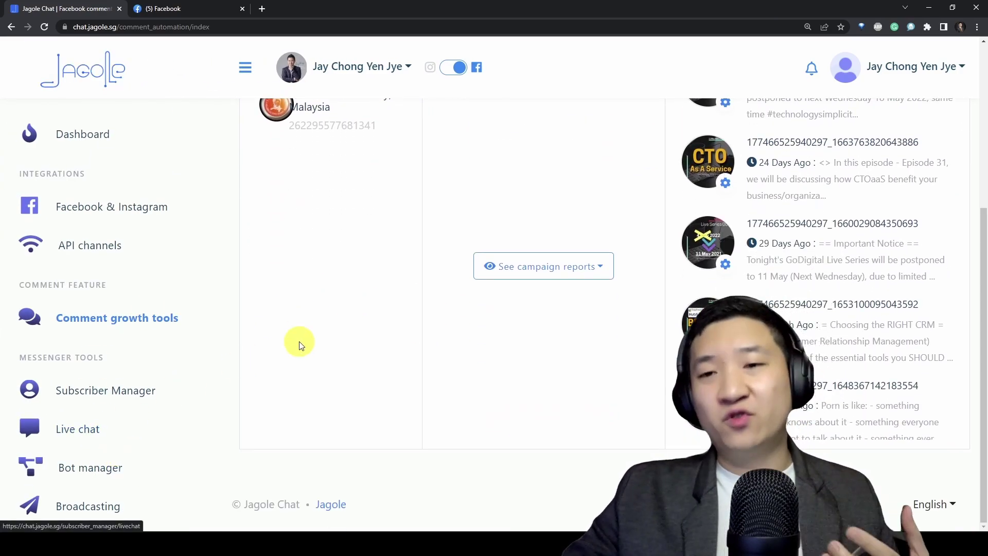
scroll(299, 344, "up", 4)
scroll(301, 344, "up", 1)
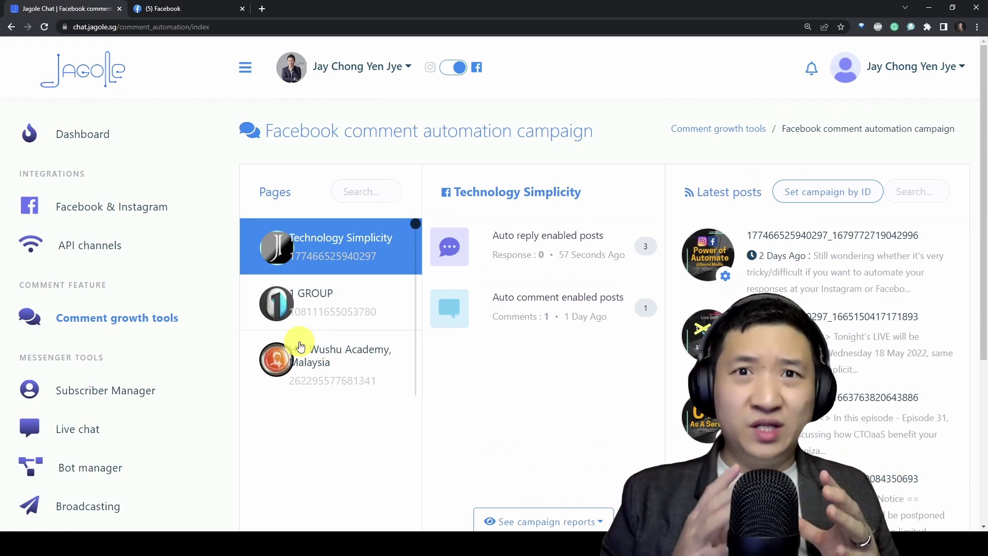